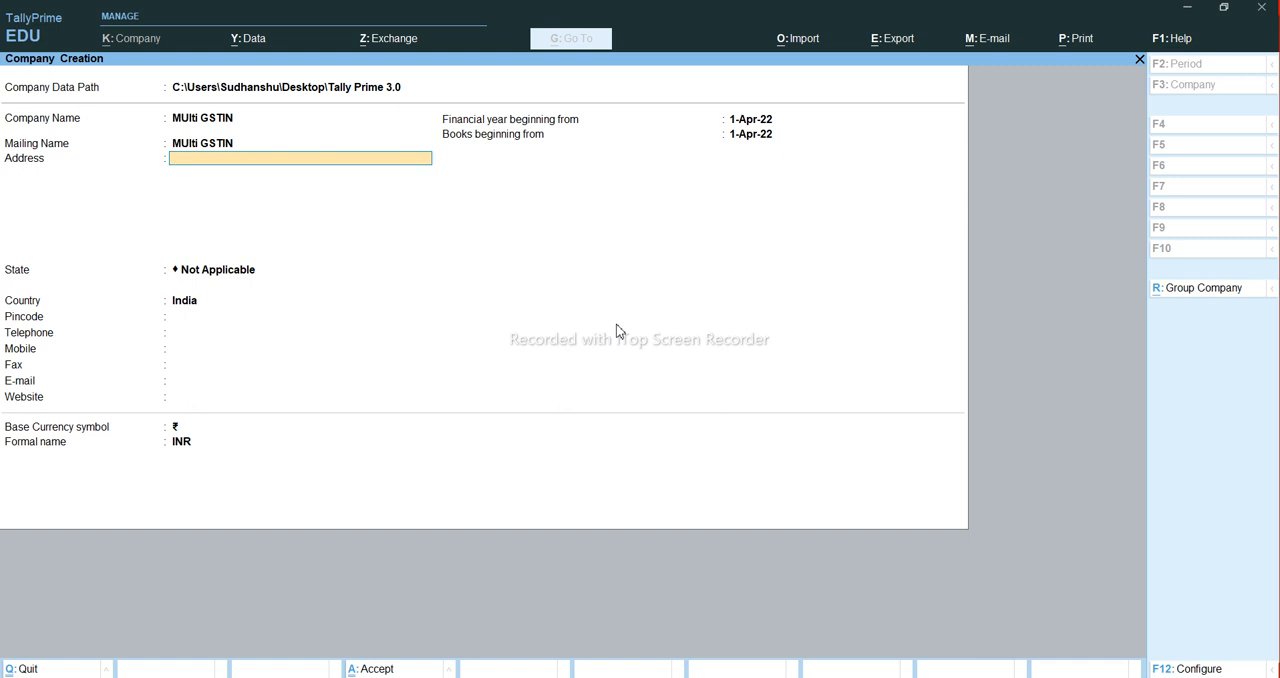
- Set the company's state to Jharkhand, keep the remaining default details and save the new company
{"action": "type", "text": "Jha"}
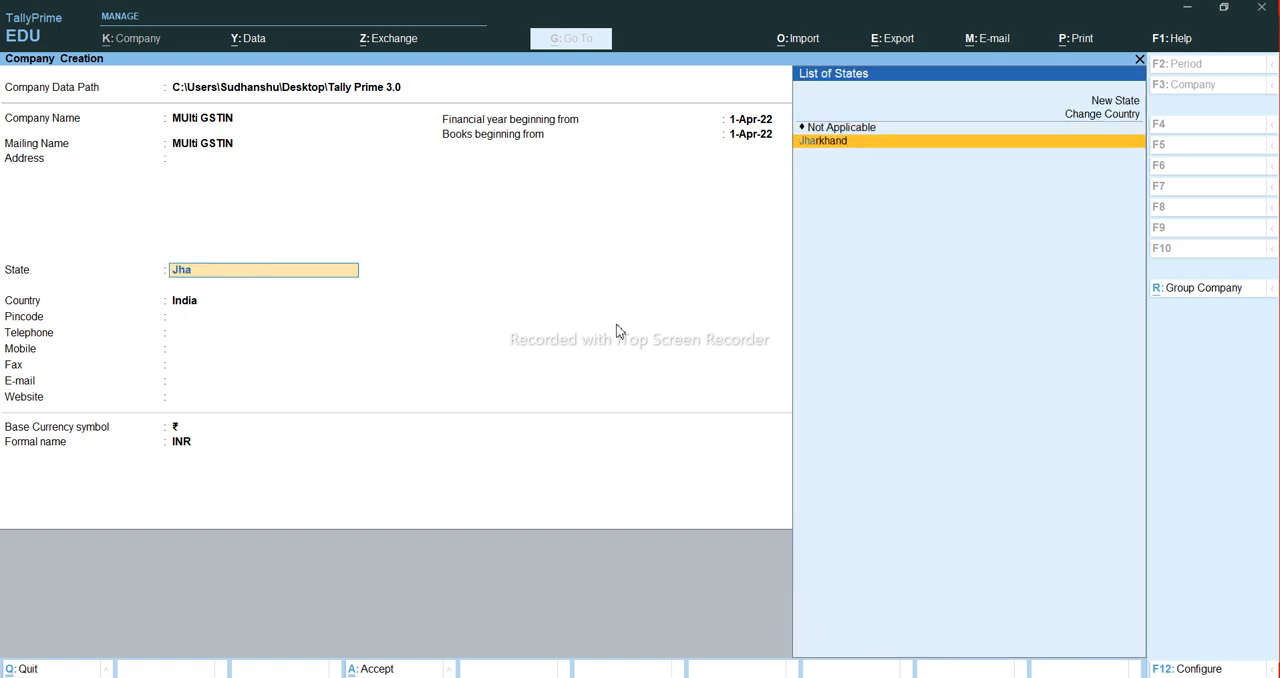
{"action": "key", "text": "Return"}
{"action": "key", "text": "Return"}
{"action": "key", "text": "Return"}
{"action": "key", "text": "Return"}
{"action": "key", "text": "Return"}
{"action": "key", "text": "Return"}
{"action": "key", "text": "Return"}
{"action": "key", "text": "Return"}
{"action": "key", "text": "Return"}
{"action": "key", "text": "Return"}
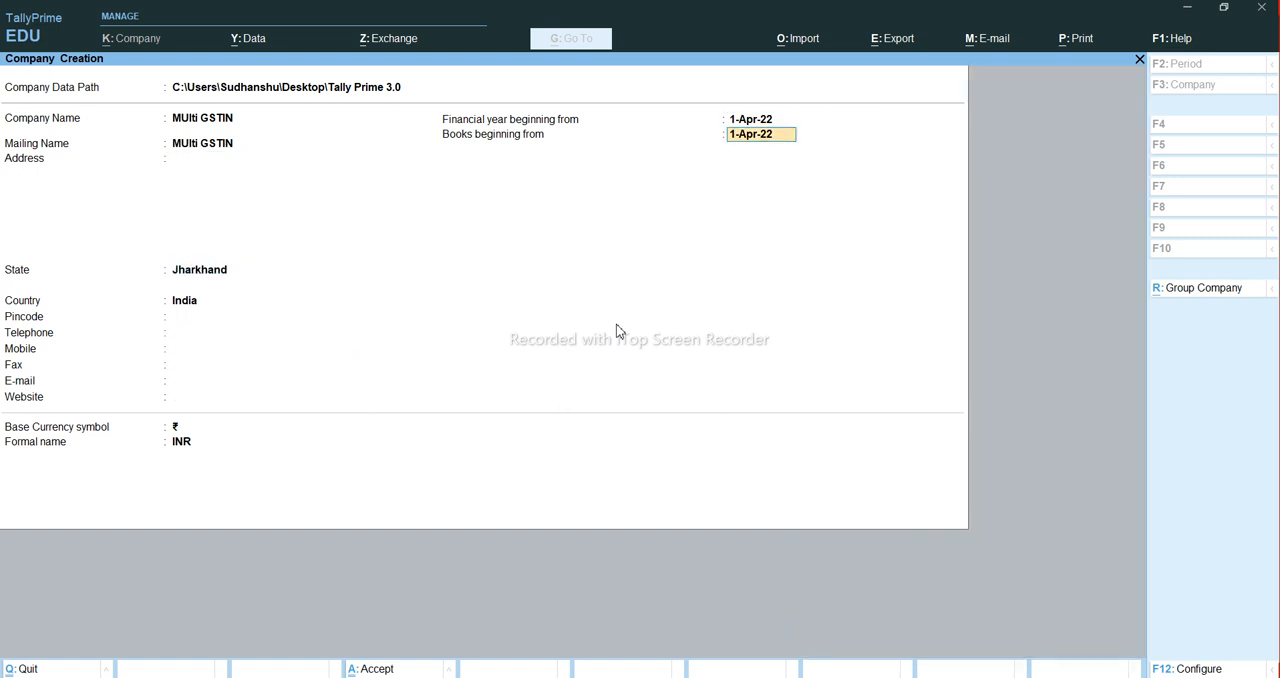
{"action": "key", "text": "Return"}
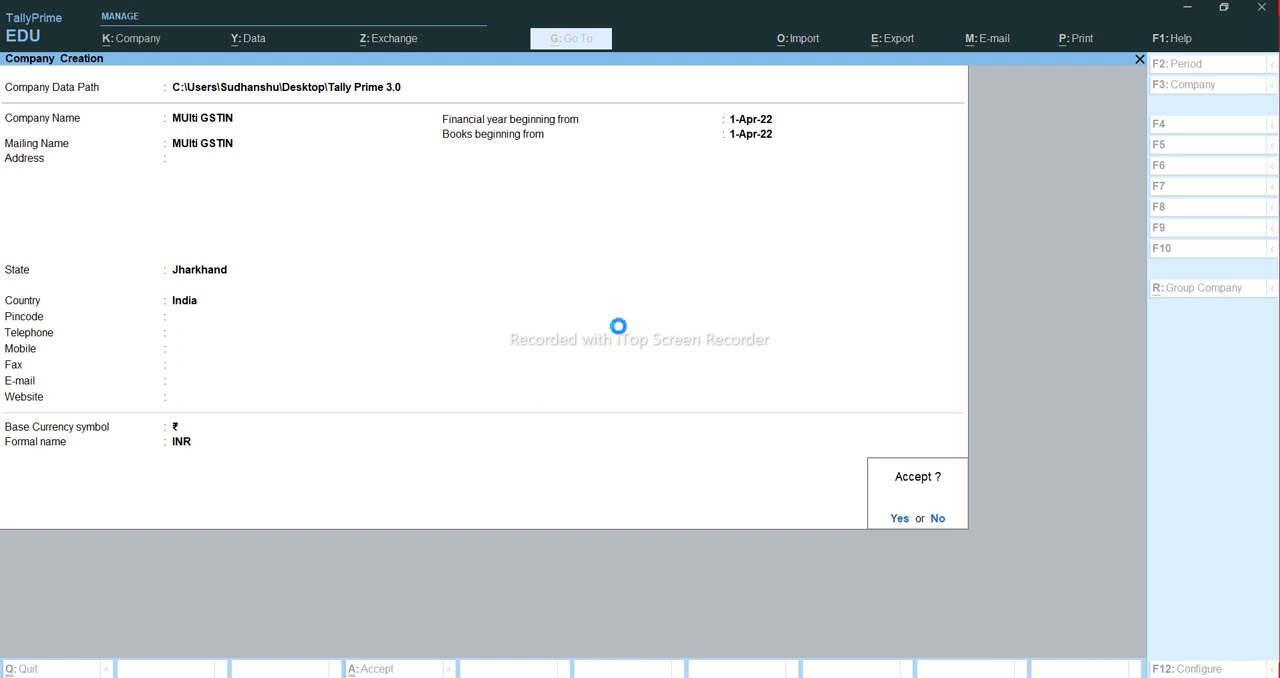
{"action": "key", "text": "Return"}
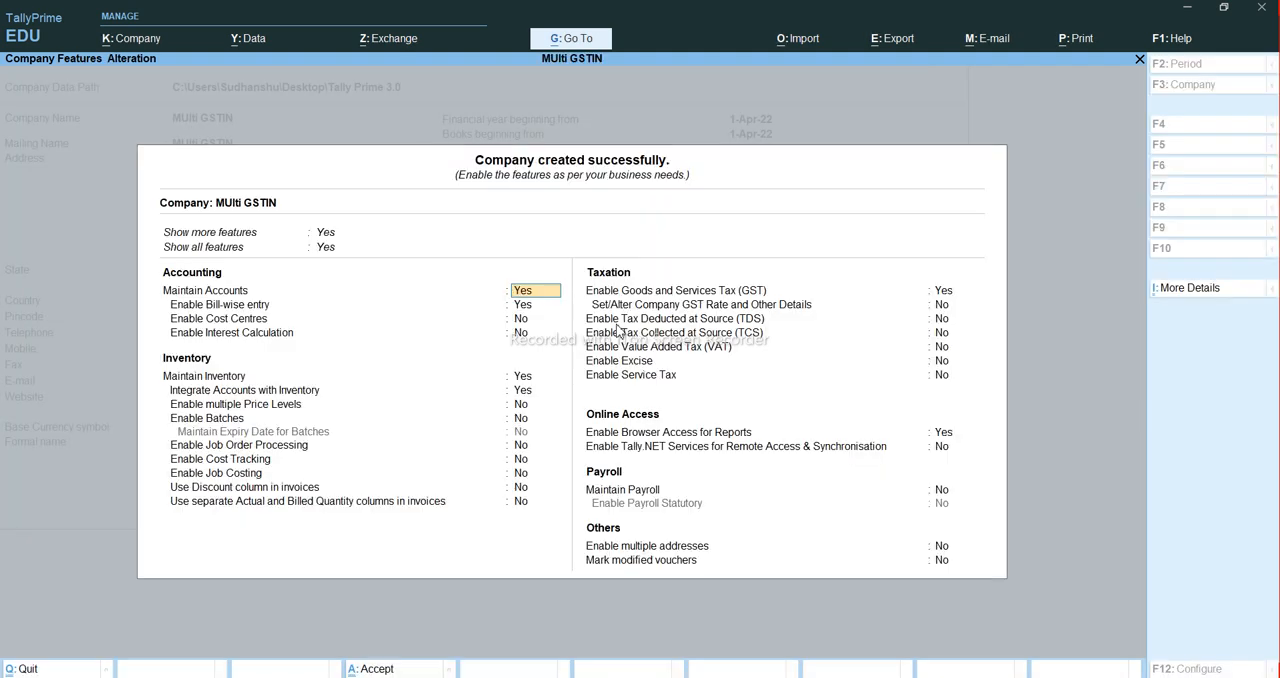
- Open the company's GST registration details and keep state Jharkhand, type Regular and Assessee of Other Territory No
{"action": "left_click", "coordinate": [944, 291]}
{"action": "key", "text": "Return"}
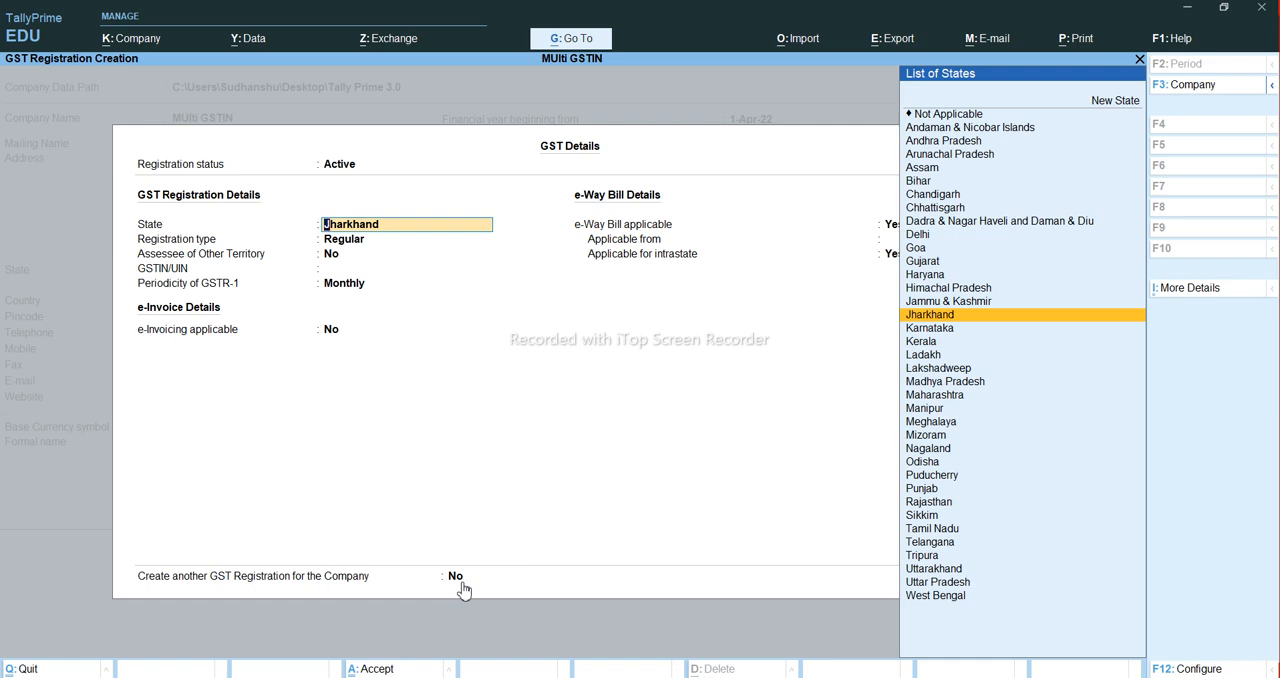
{"action": "key", "text": "Return"}
{"action": "key", "text": "Return"}
{"action": "key", "text": "Return"}
- Copy the Jharkhand GSTIN from the PowerPoint slide's table into the GSTIN/UIN field of the TallyPrime registration
{"action": "key", "text": "alt+Tab"}
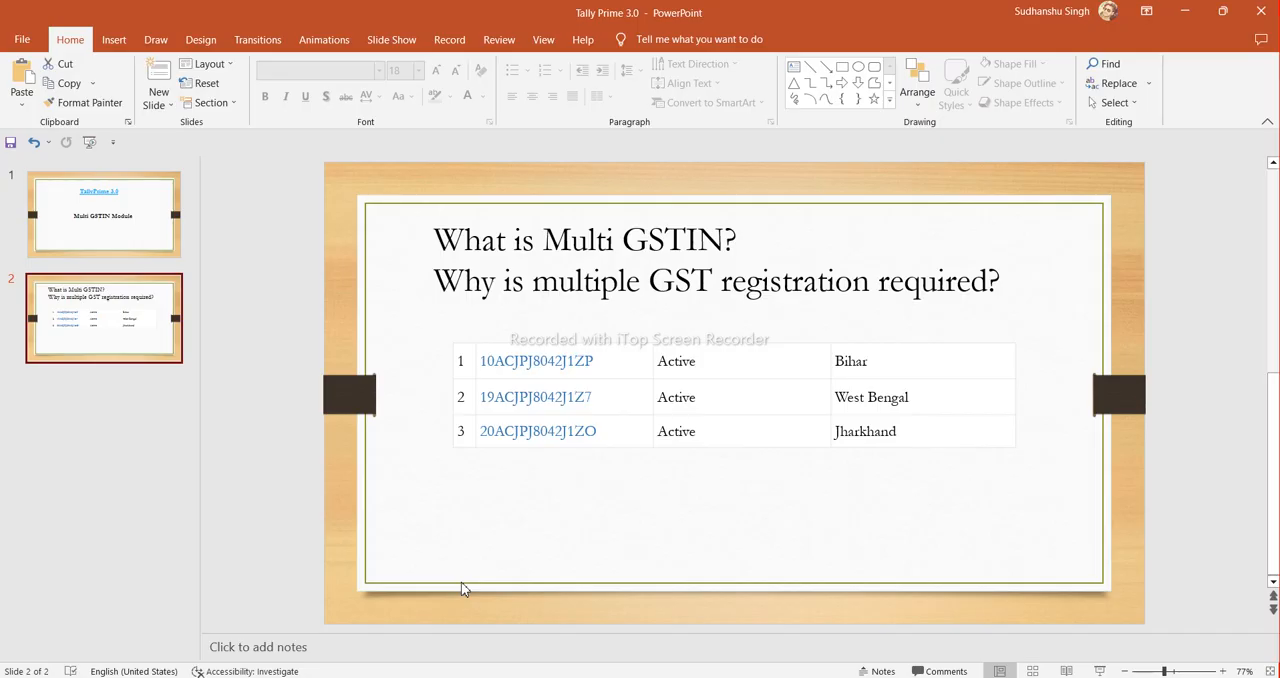
{"action": "left_click", "coordinate": [579, 432]}
{"action": "left_click_drag", "start_coordinate": [599, 432], "coordinate": [530, 431]}
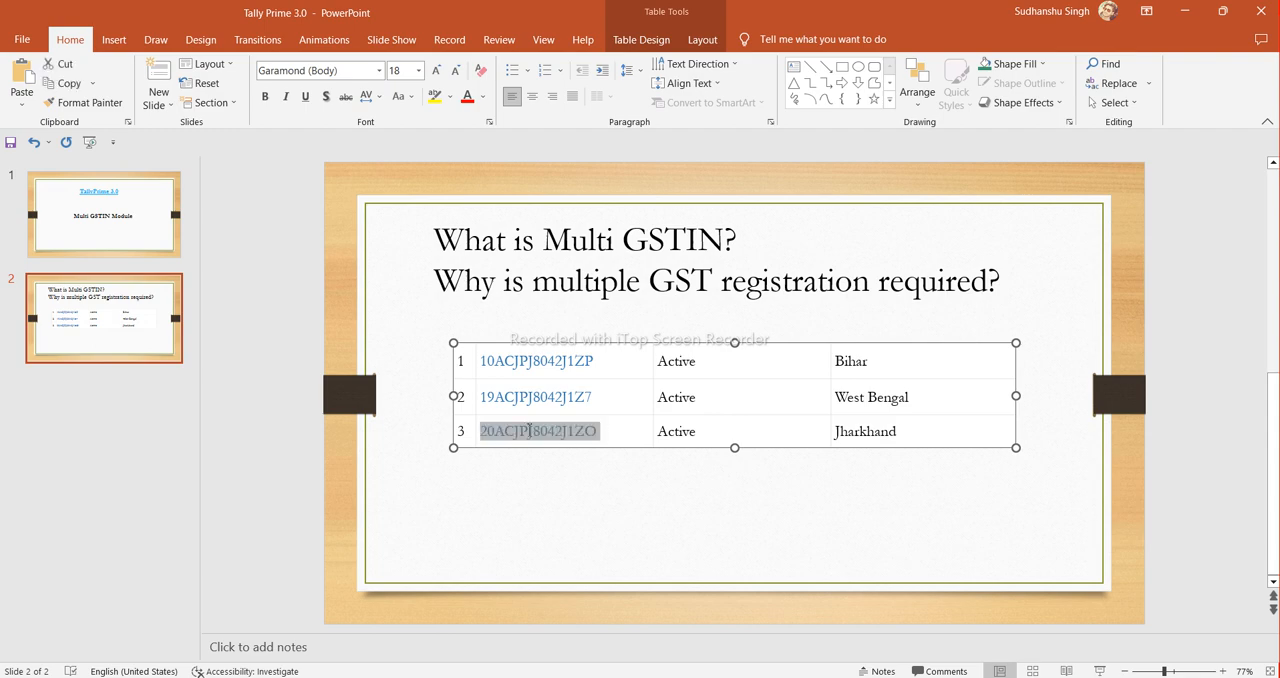
{"action": "key", "text": "ctrl+c"}
{"action": "key", "text": "alt+Tab"}
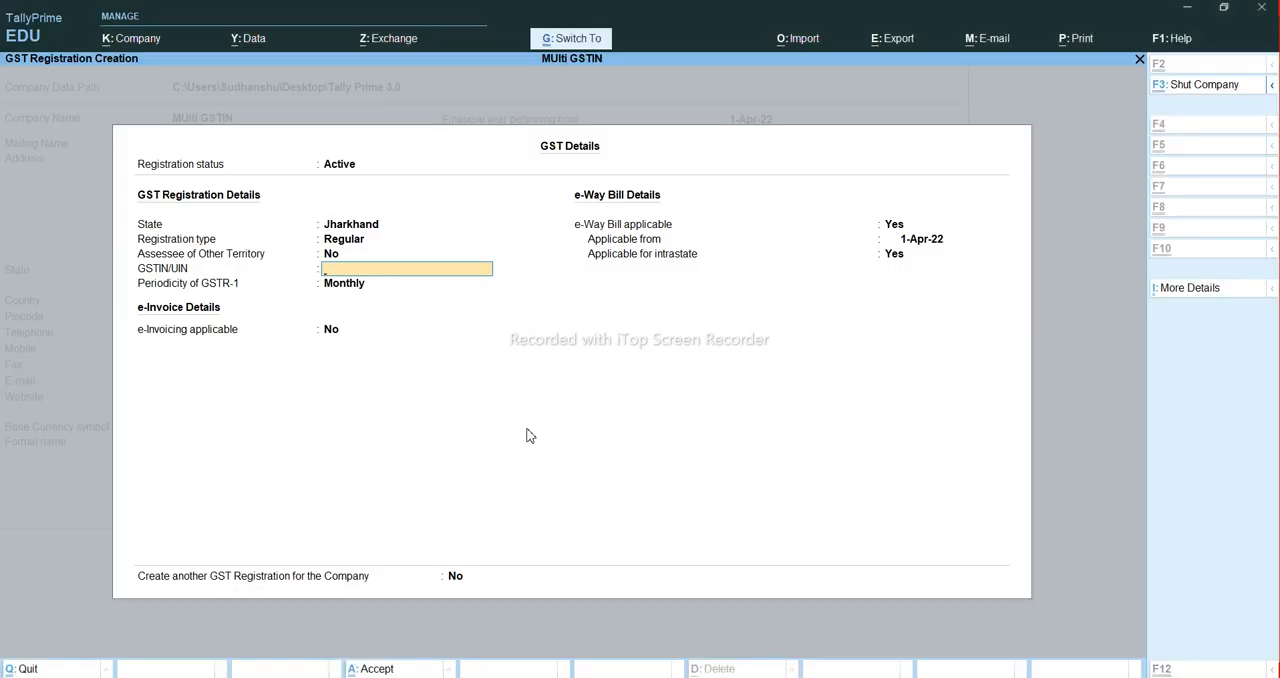
{"action": "key", "text": "ctrl+v"}
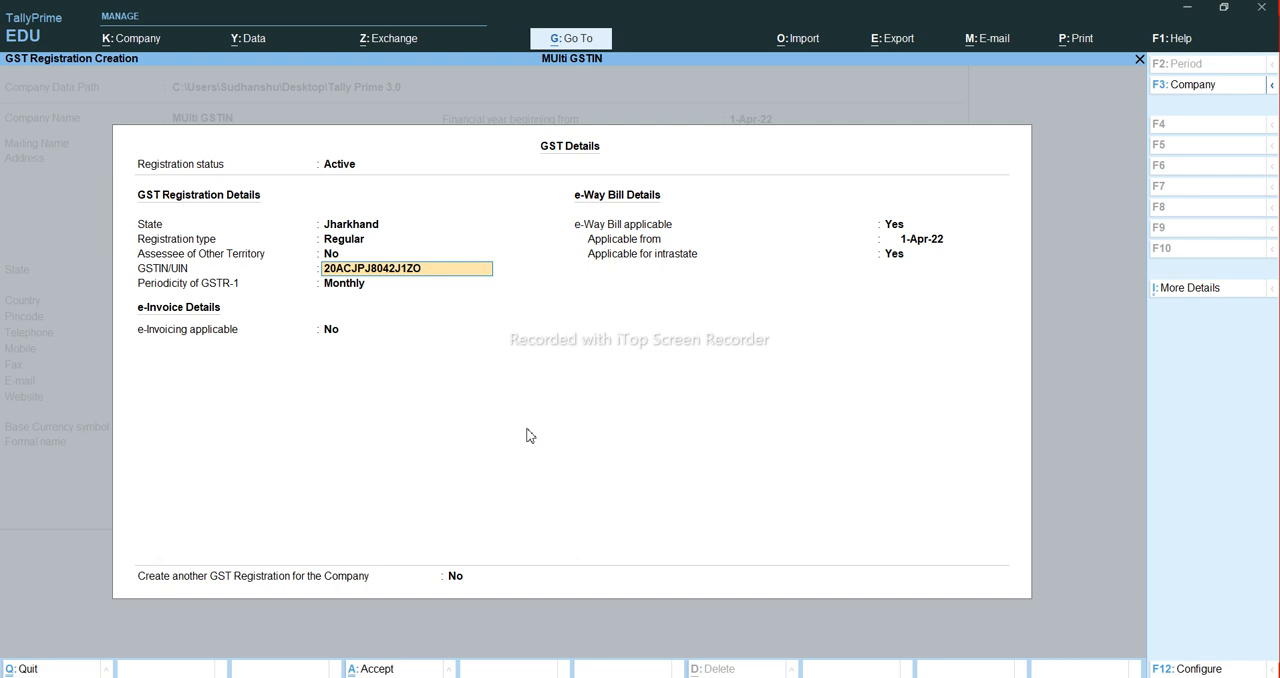
- Keep GSTR-1 periodicity Monthly and e-invoicing No, and save the Jharkhand registration
{"action": "key", "text": "Return"}
{"action": "key", "text": "Return"}
{"action": "key", "text": "Return"}
{"action": "key", "text": "Return"}
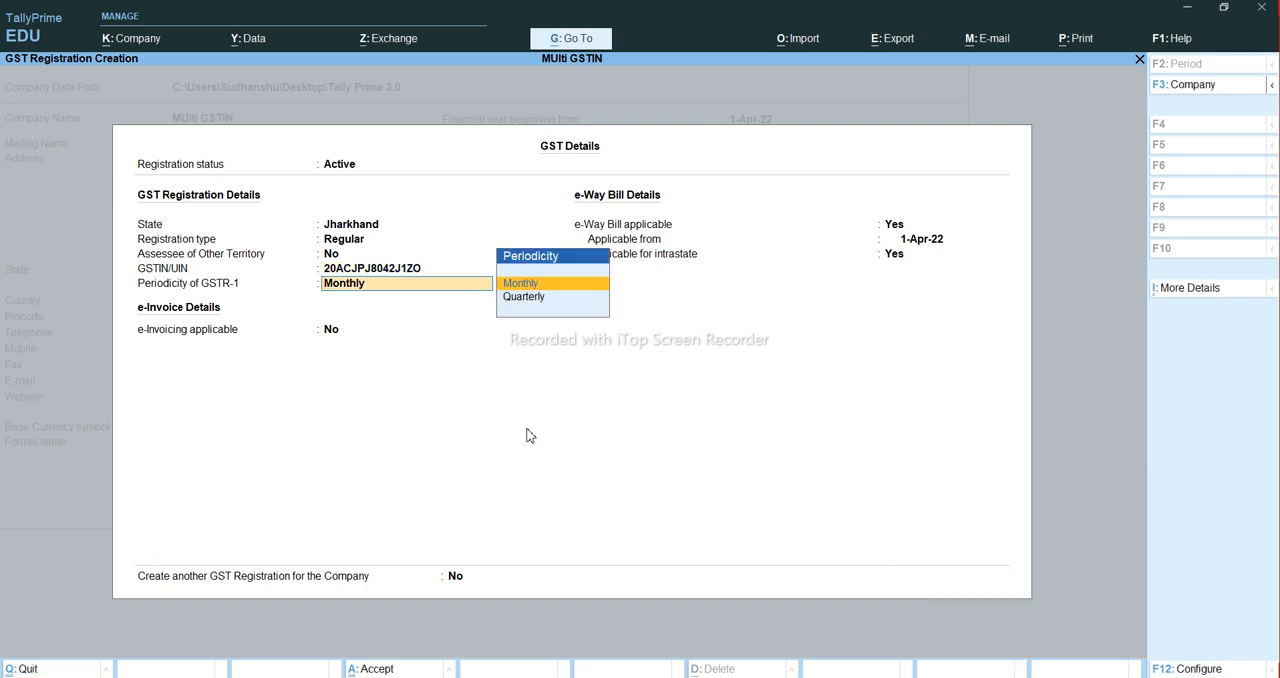
{"action": "key", "text": "Return"}
{"action": "key", "text": "Return"}
{"action": "key", "text": "Return"}
- Reopen the Jharkhand GST registration and set creating another GST registration for the company to Yes
{"action": "key", "text": "Return"}
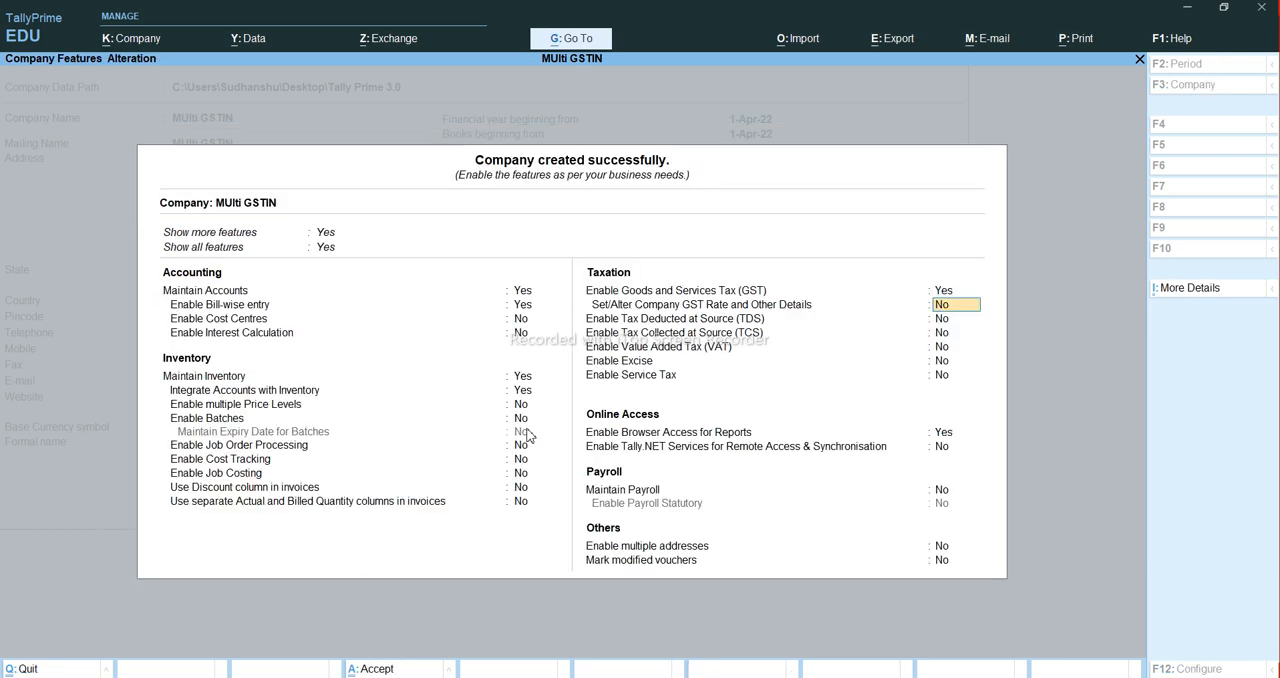
{"action": "key", "text": "y"}
{"action": "key", "text": "Return"}
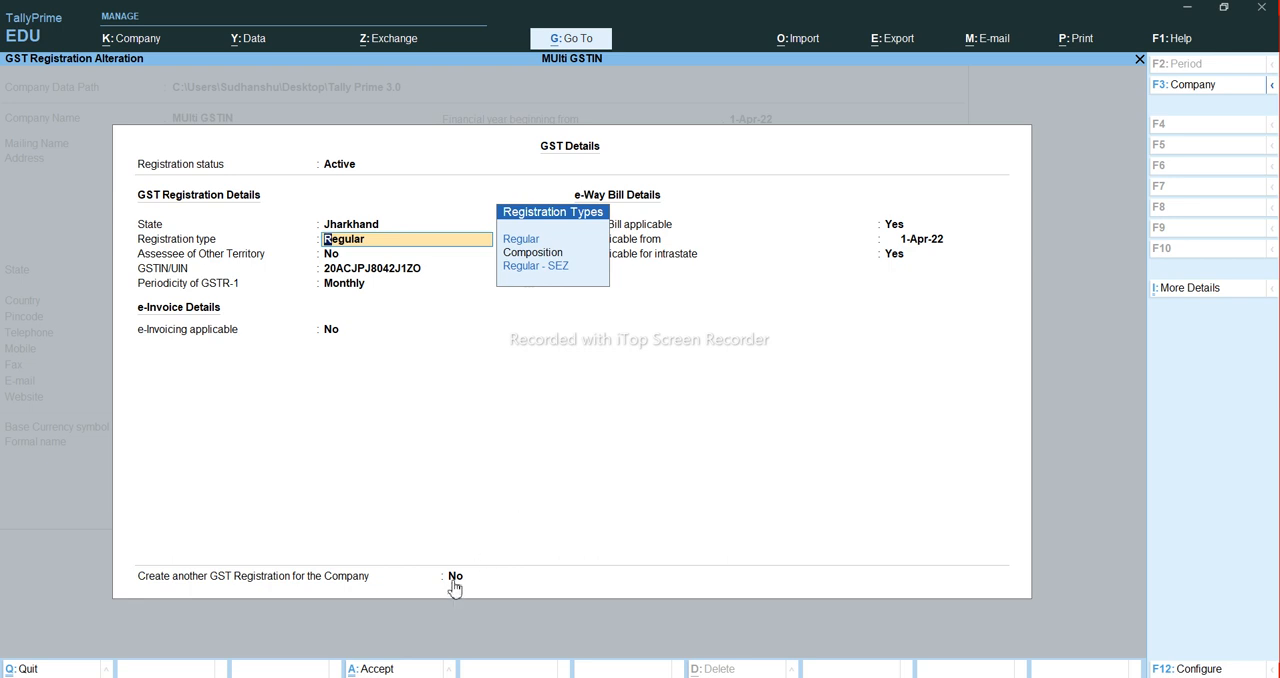
{"action": "key", "text": "Return"}
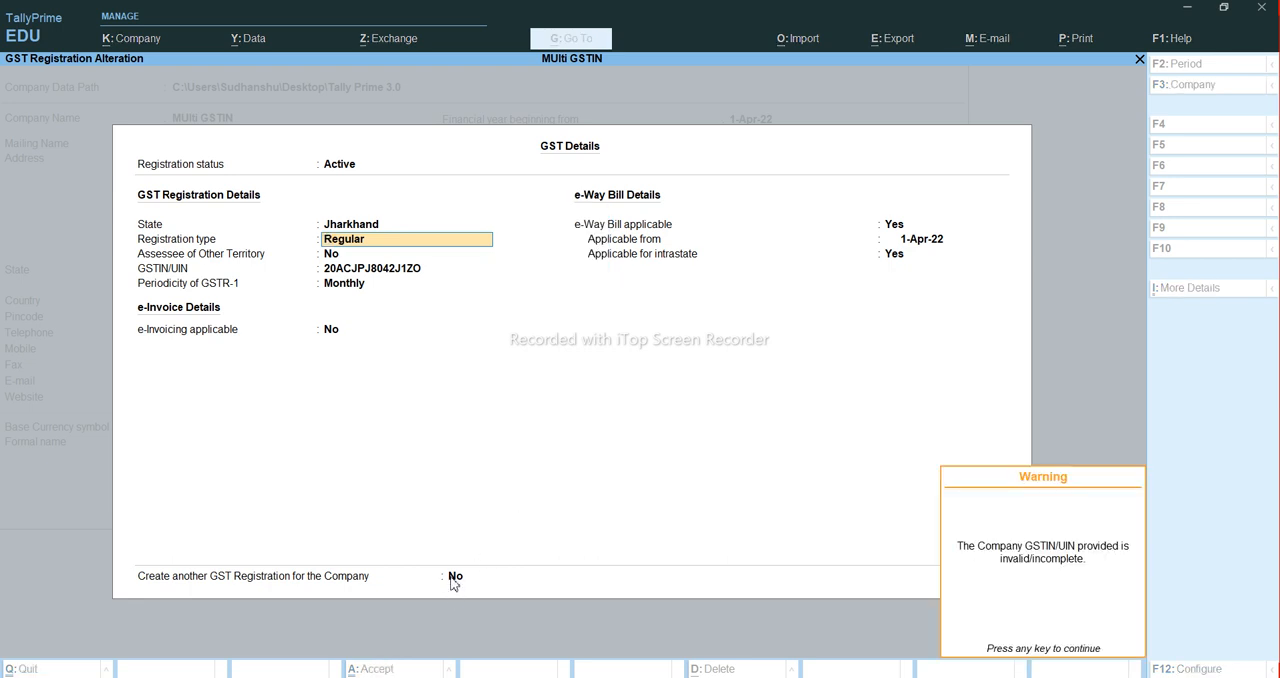
{"action": "key", "text": "Return"}
{"action": "key", "text": "Return"}
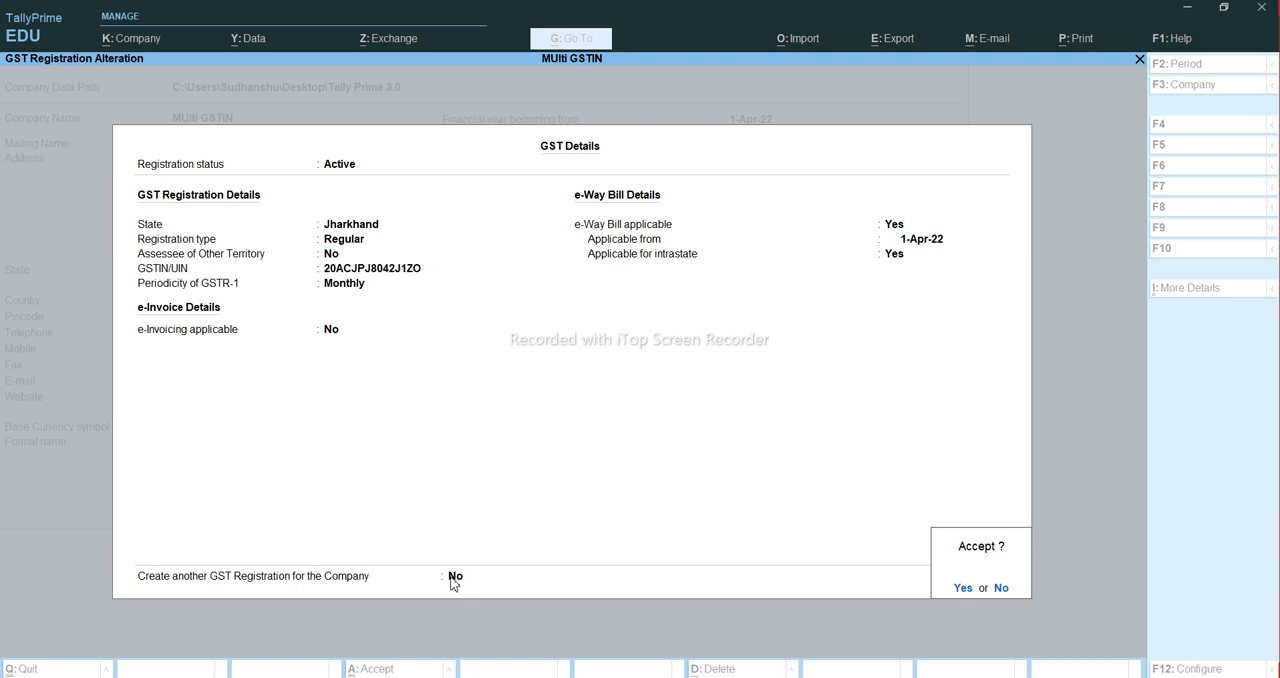
{"action": "left_click", "coordinate": [452, 580]}
{"action": "key", "text": "y"}
{"action": "key", "text": "Return"}
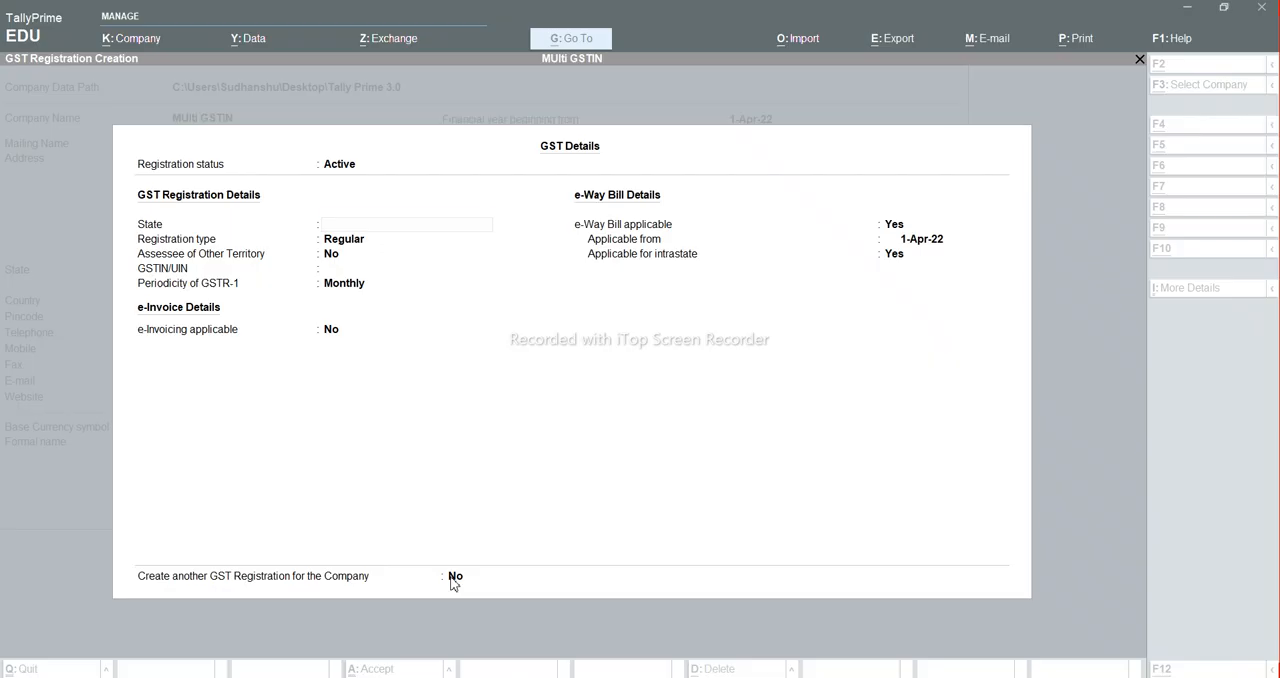
- Set the new GST registration's state to Bihar, keeping type Regular and Assessee of Other Territory No
{"action": "type", "text": "Biha"}
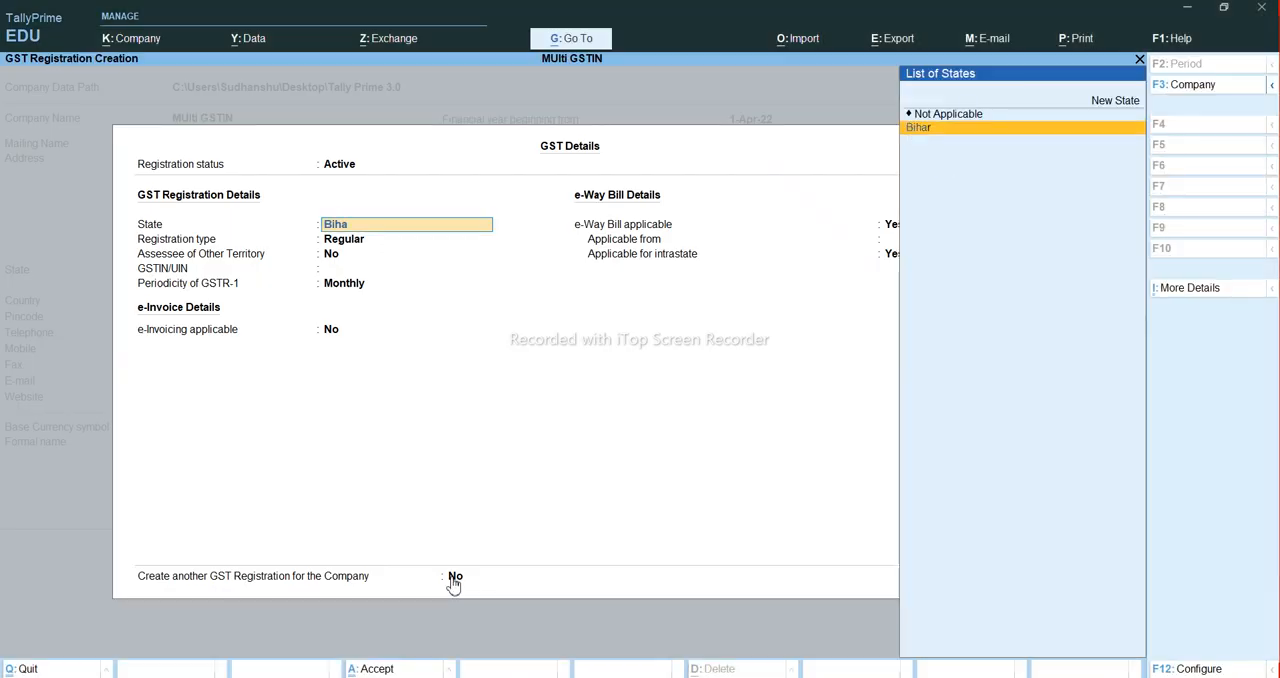
{"action": "key", "text": "Return"}
{"action": "key", "text": "Return"}
{"action": "key", "text": "Return"}
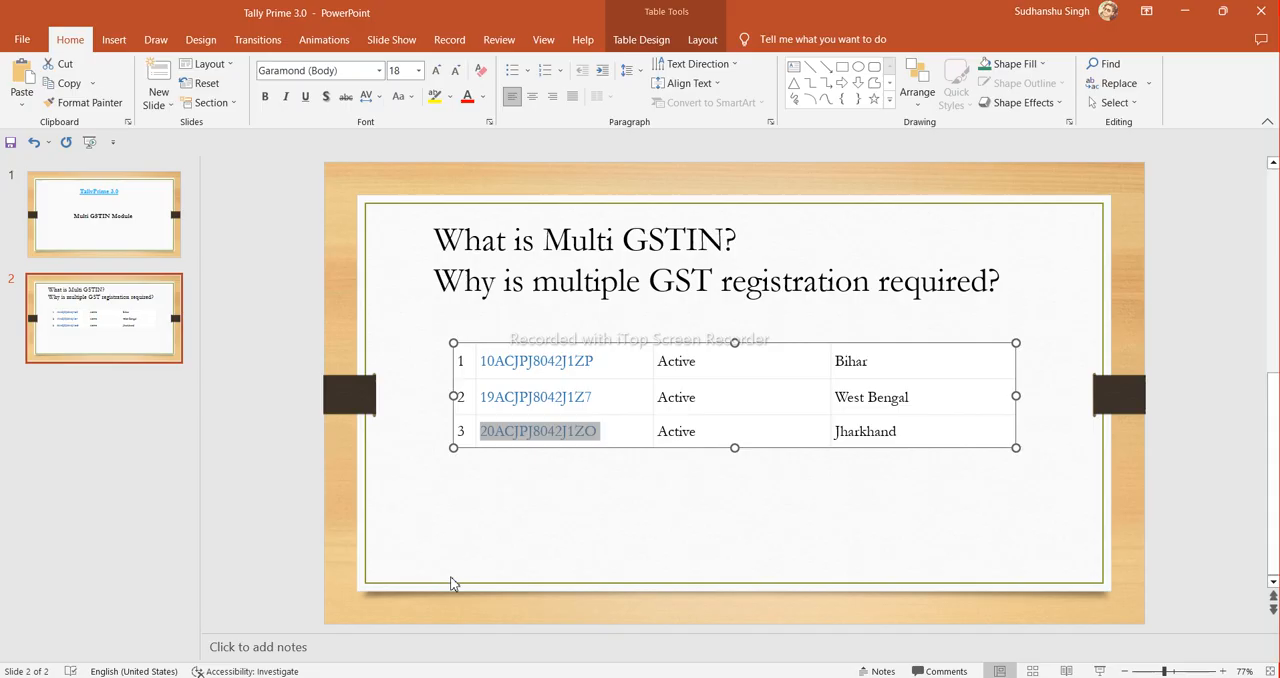
- Copy the Bihar GSTIN from the PowerPoint slide's table into the GSTIN/UIN field of the TallyPrime registration
{"action": "left_click", "coordinate": [603, 360]}
{"action": "left_click_drag", "start_coordinate": [603, 360], "coordinate": [503, 370]}
{"action": "key", "text": "ctrl+c"}
{"action": "key", "text": "alt+Tab"}
{"action": "key", "text": "ctrl+v"}
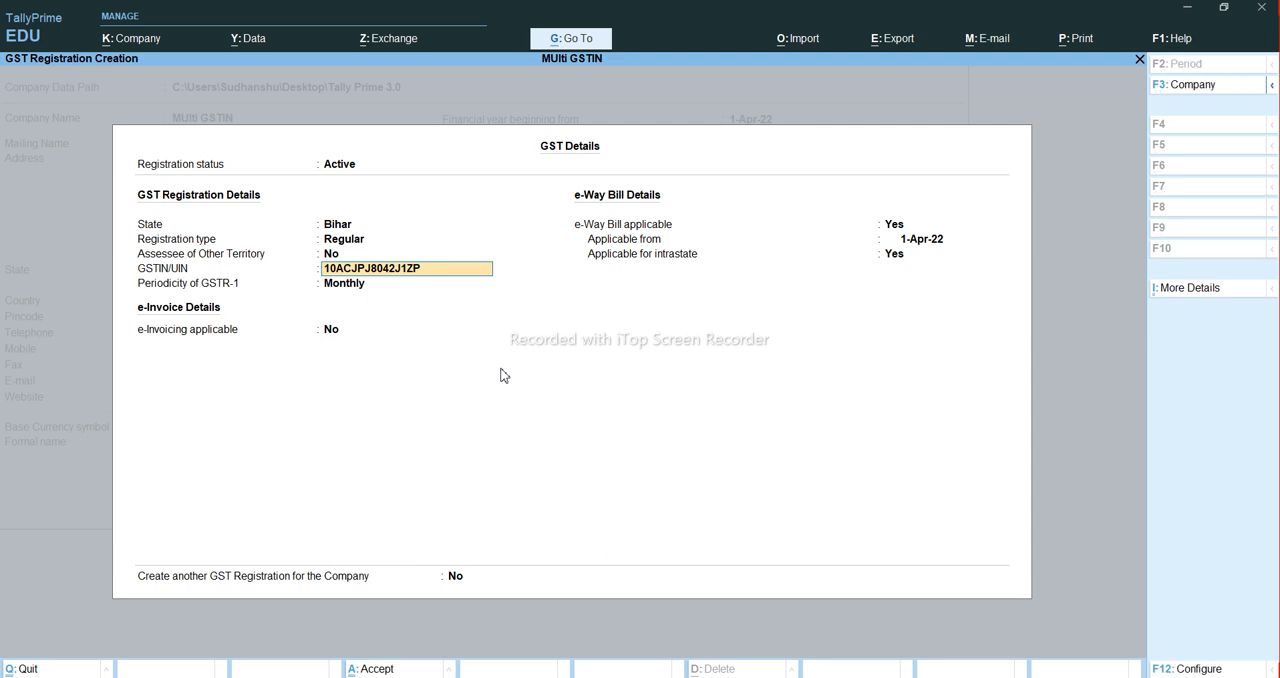
- Save the Bihar registration with GSTR-1 periodicity Monthly and e-invoicing No, and return to the company features
{"action": "key", "text": "Return"}
{"action": "key", "text": "Return"}
{"action": "key", "text": "Return"}
{"action": "key", "text": "Return"}
{"action": "key", "text": "Return"}
{"action": "key", "text": "Return"}
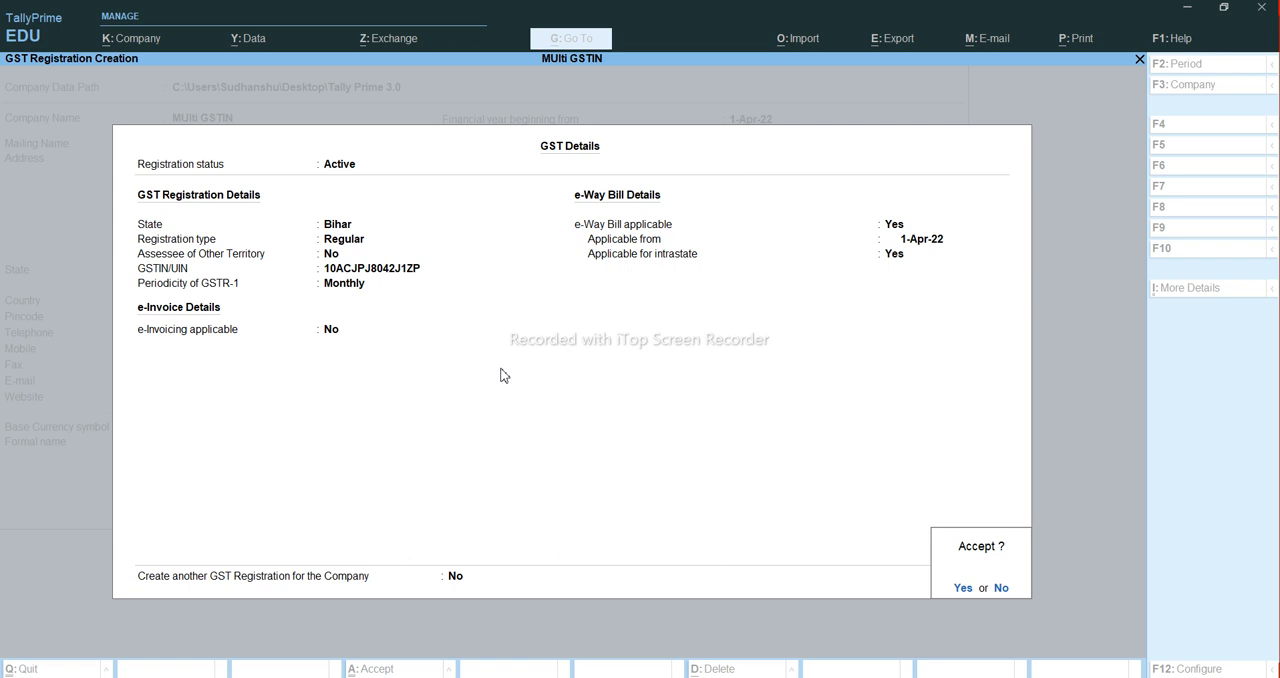
{"action": "key", "text": "Return"}
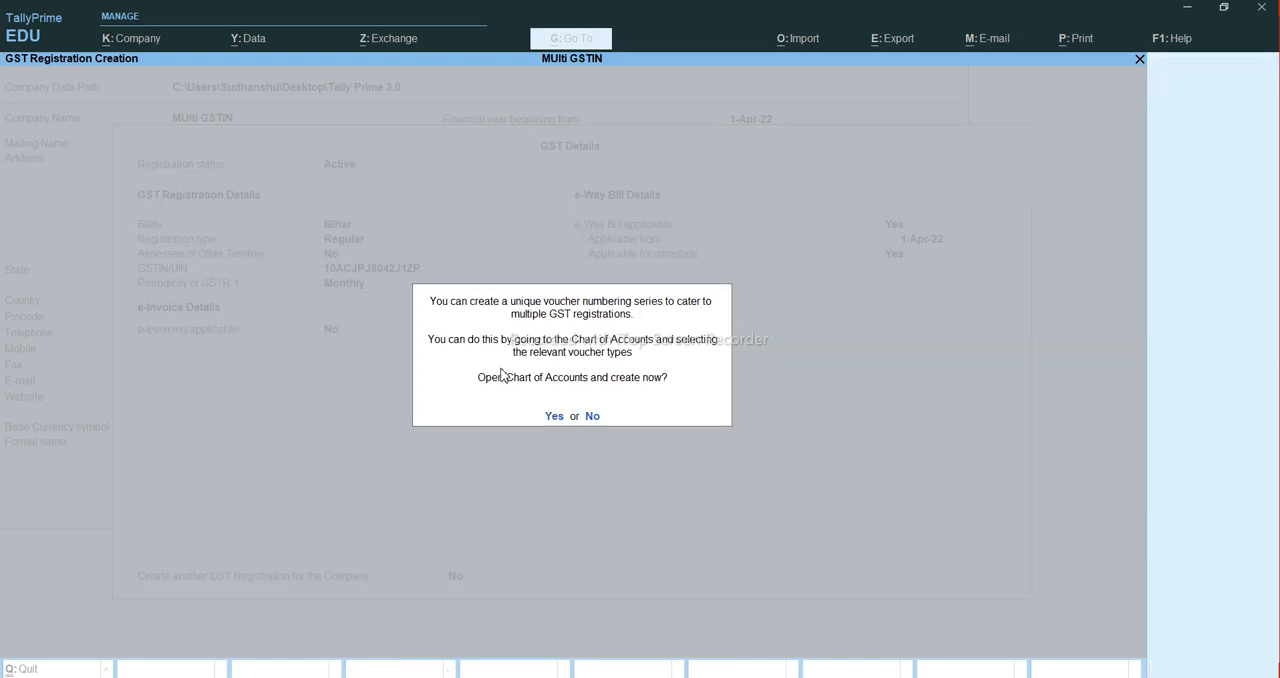
{"action": "key", "text": "Return"}
{"action": "key", "text": "Escape"}
- Create a further GST registration from the registrations list with state West Bengal and type Regular
{"action": "key", "text": "BackSpace"}
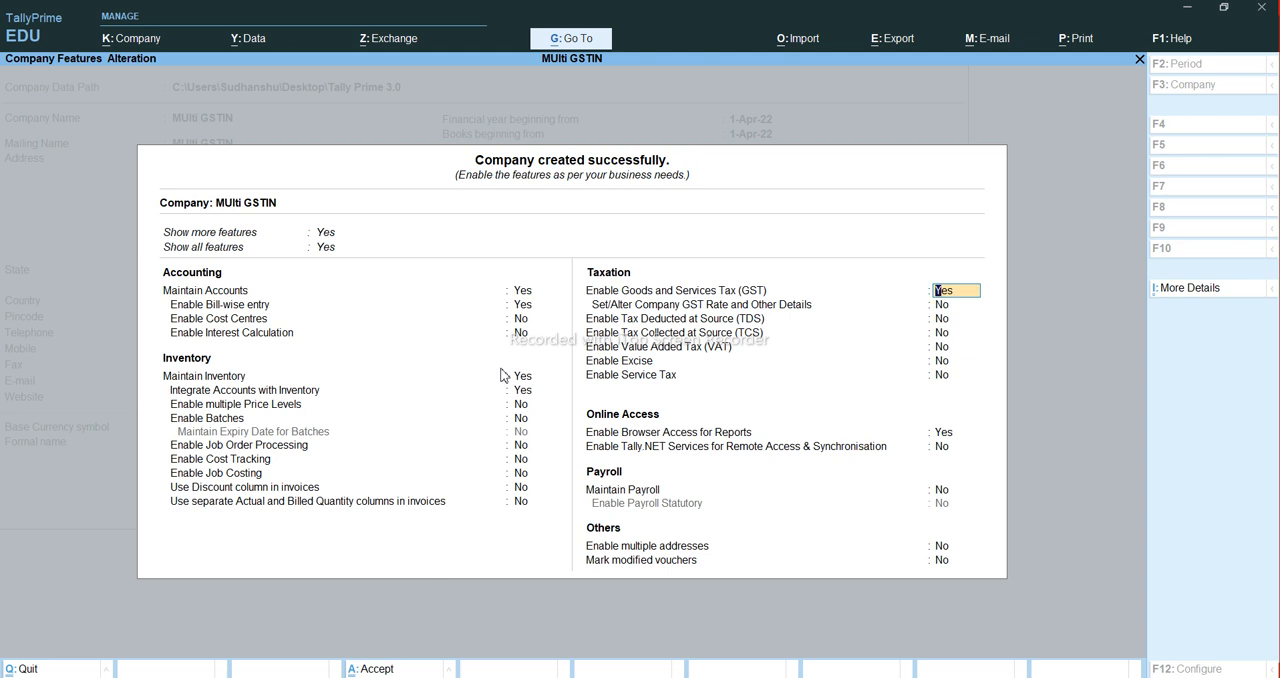
{"action": "key", "text": "Return"}
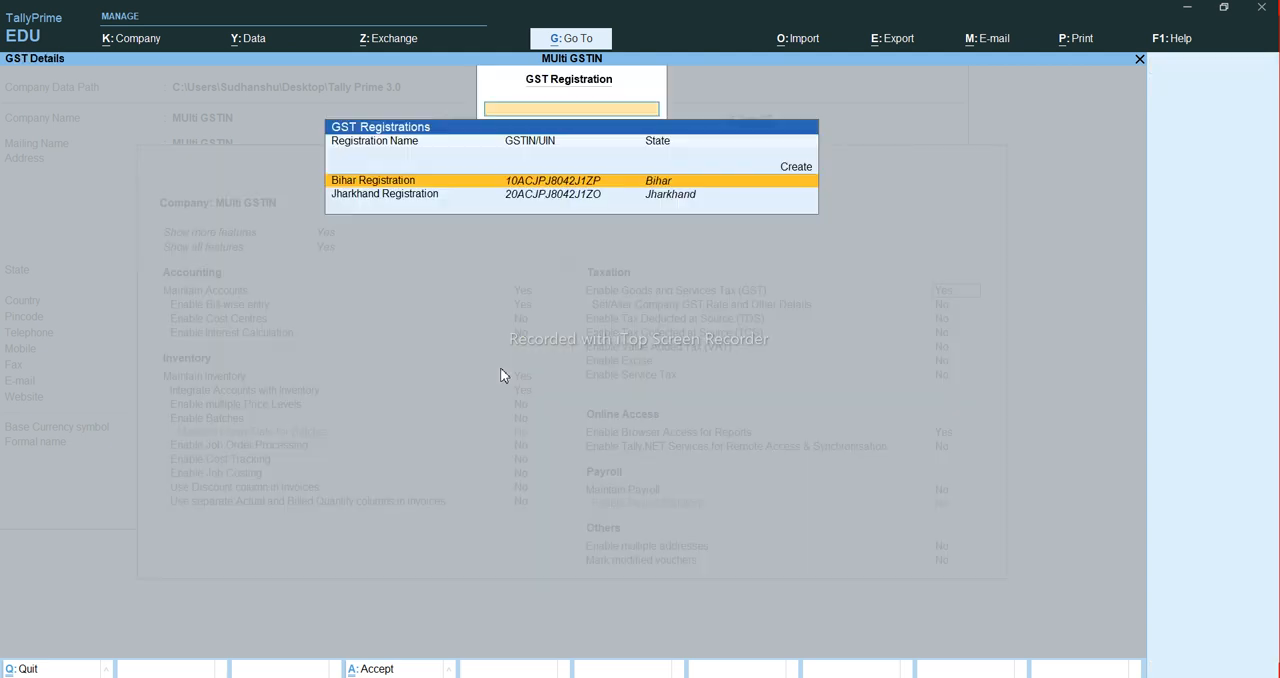
{"action": "key", "text": "Down"}
{"action": "key", "text": "Up"}
{"action": "key", "text": "Down"}
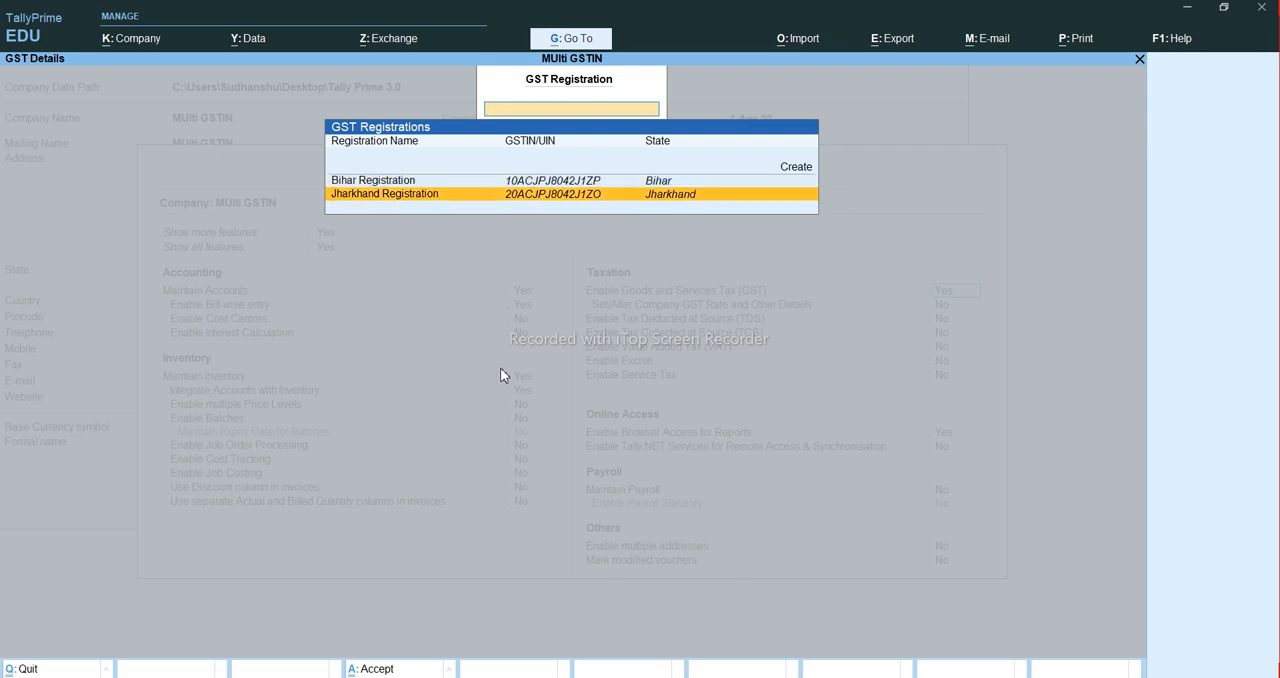
{"action": "key", "text": "Up"}
{"action": "key", "text": "Up"}
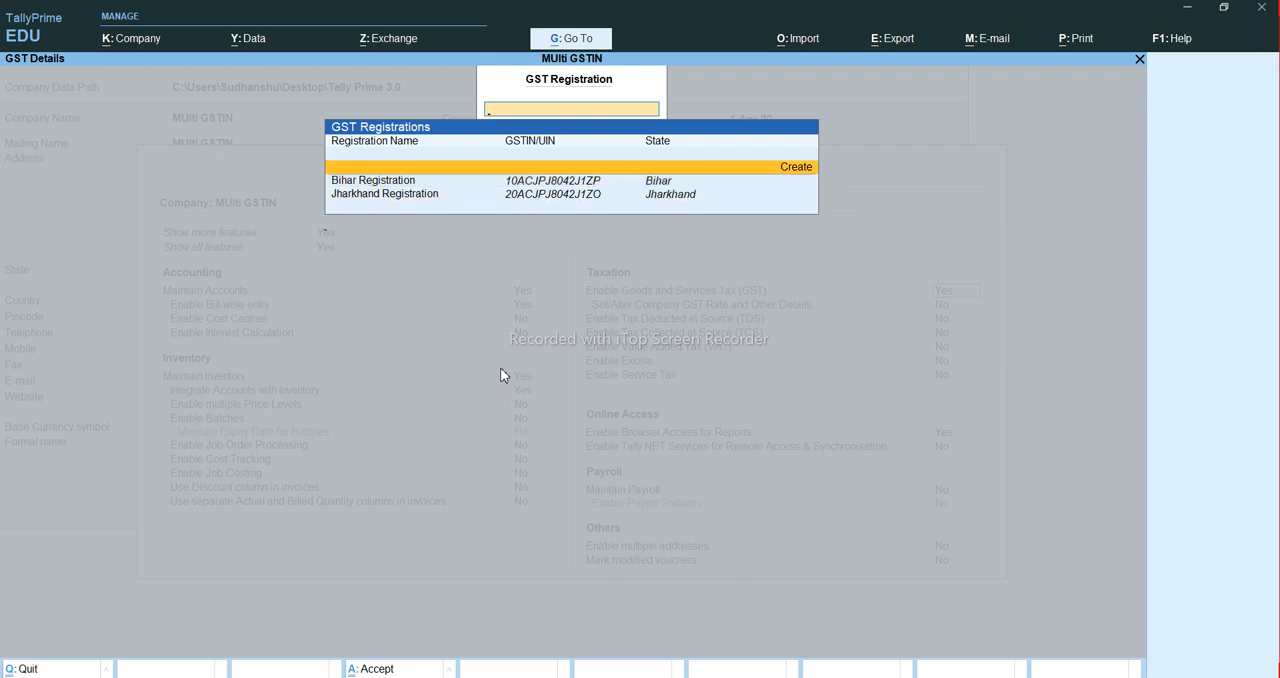
{"action": "key", "text": "Return"}
{"action": "type", "text": "west"}
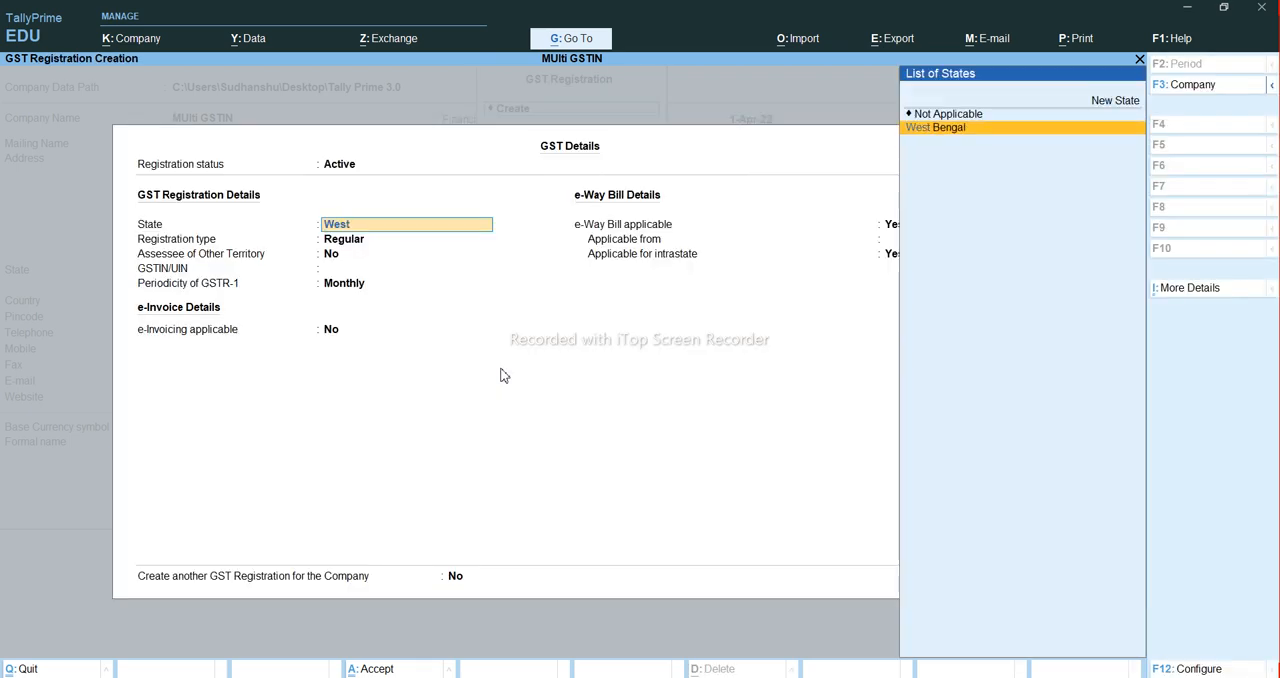
{"action": "key", "text": "Return"}
{"action": "key", "text": "Return"}
{"action": "key", "text": "Return"}
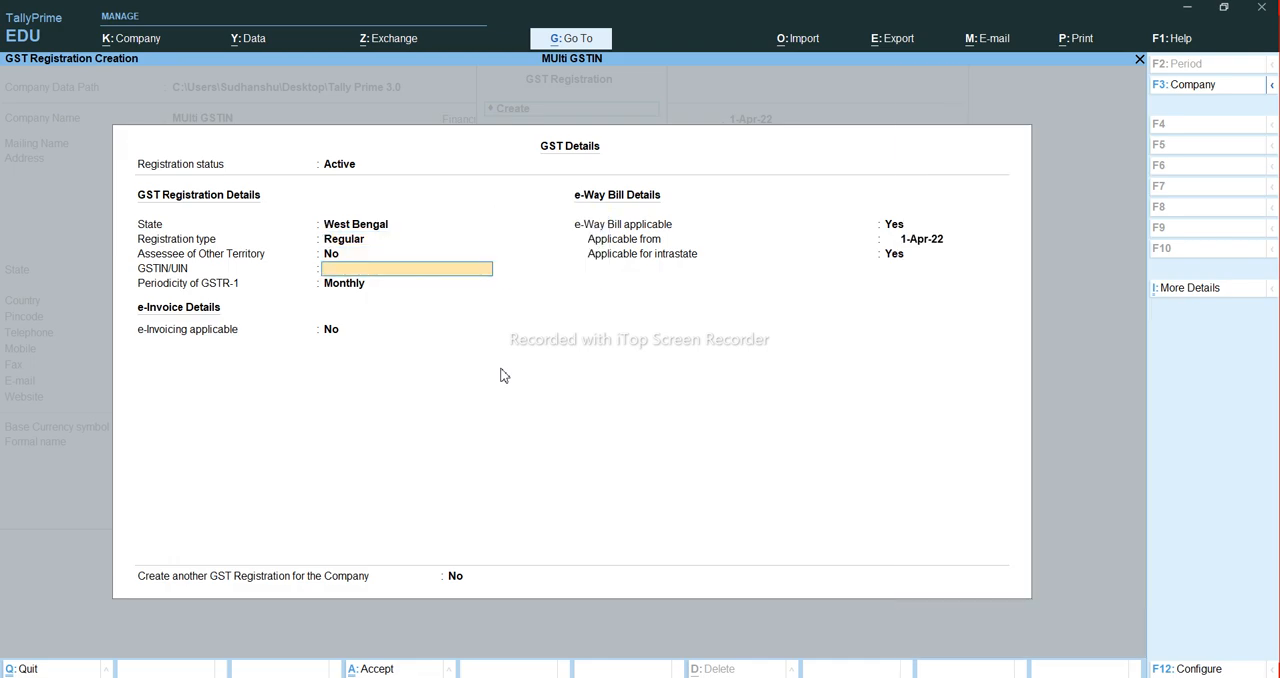
- Copy the West Bengal GSTIN from the PowerPoint slide's table into the GSTIN/UIN field of the TallyPrime registration
{"action": "key", "text": "alt+Tab"}
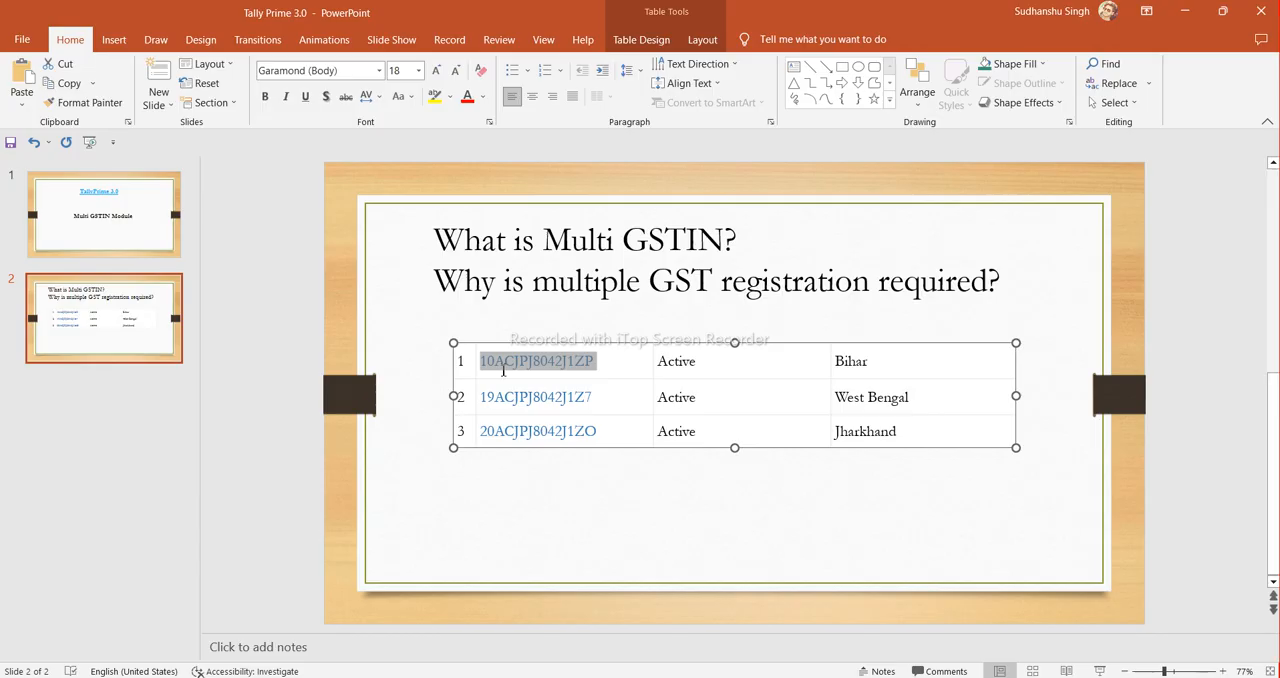
{"action": "left_click", "coordinate": [603, 395]}
{"action": "left_click_drag", "start_coordinate": [603, 395], "coordinate": [479, 397]}
{"action": "key", "text": "ctrl+c"}
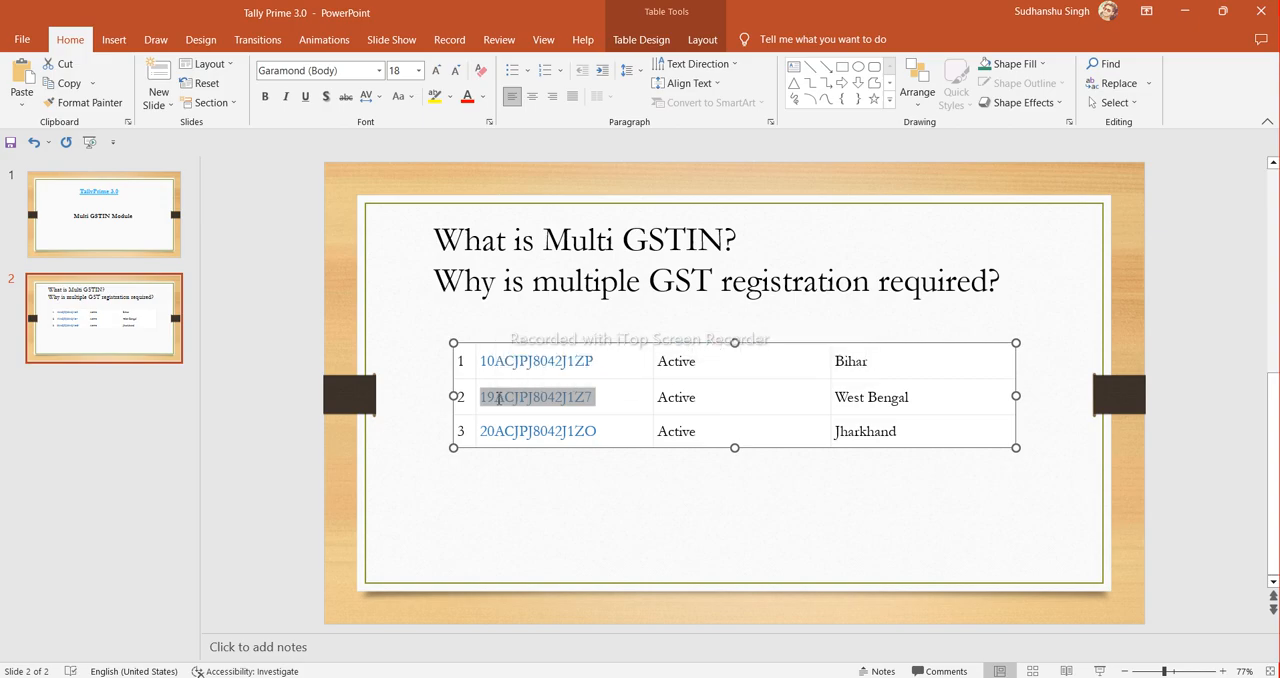
{"action": "key", "text": "alt+Tab"}
{"action": "key", "text": "ctrl+alt+v"}
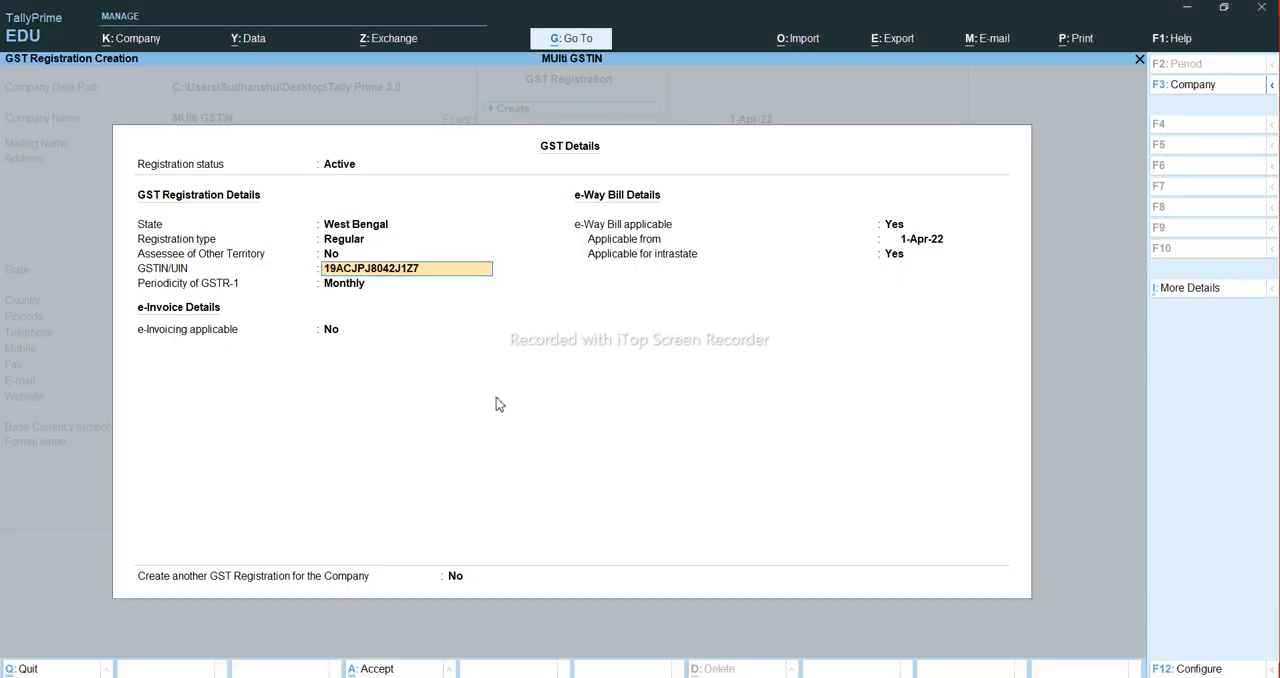
- Save the West Bengal registration with GSTR-1 periodicity Monthly and e-invoicing No, and return to the registrations list
{"action": "key", "text": "Return"}
{"action": "key", "text": "Return"}
{"action": "key", "text": "Return"}
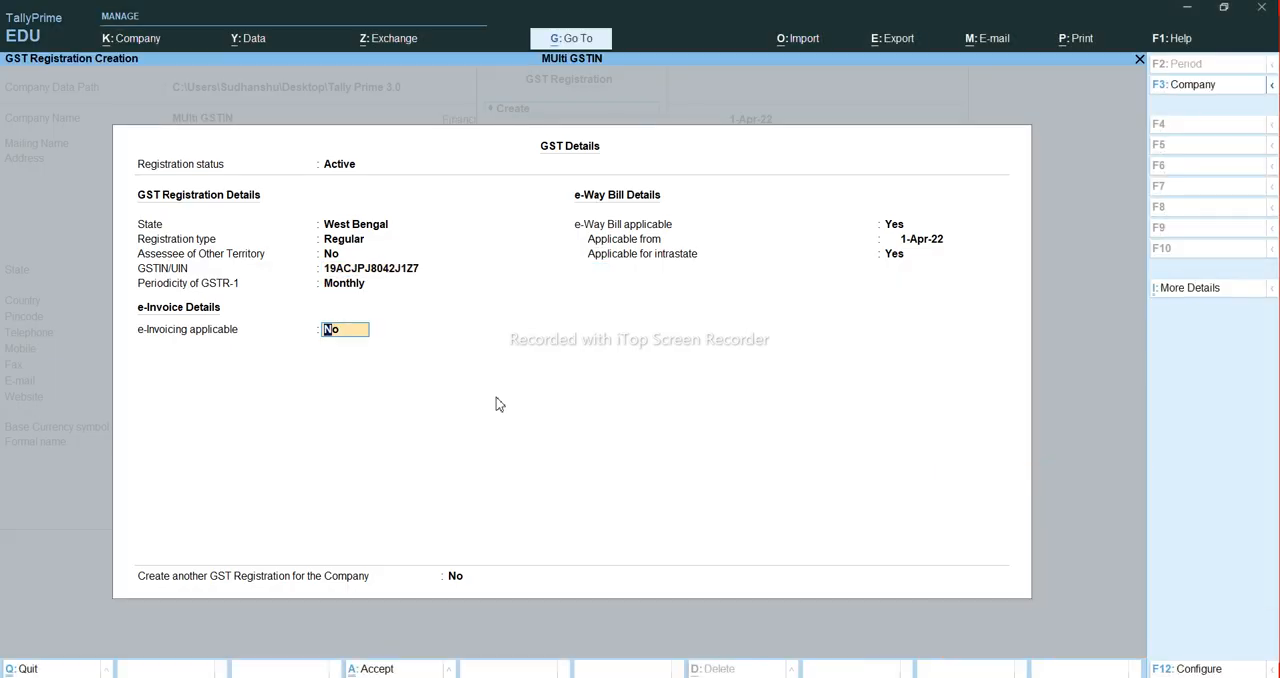
{"action": "key", "text": "Return"}
{"action": "key", "text": "Return"}
{"action": "key", "text": "Return"}
{"action": "key", "text": "Return"}
{"action": "key", "text": "Return"}
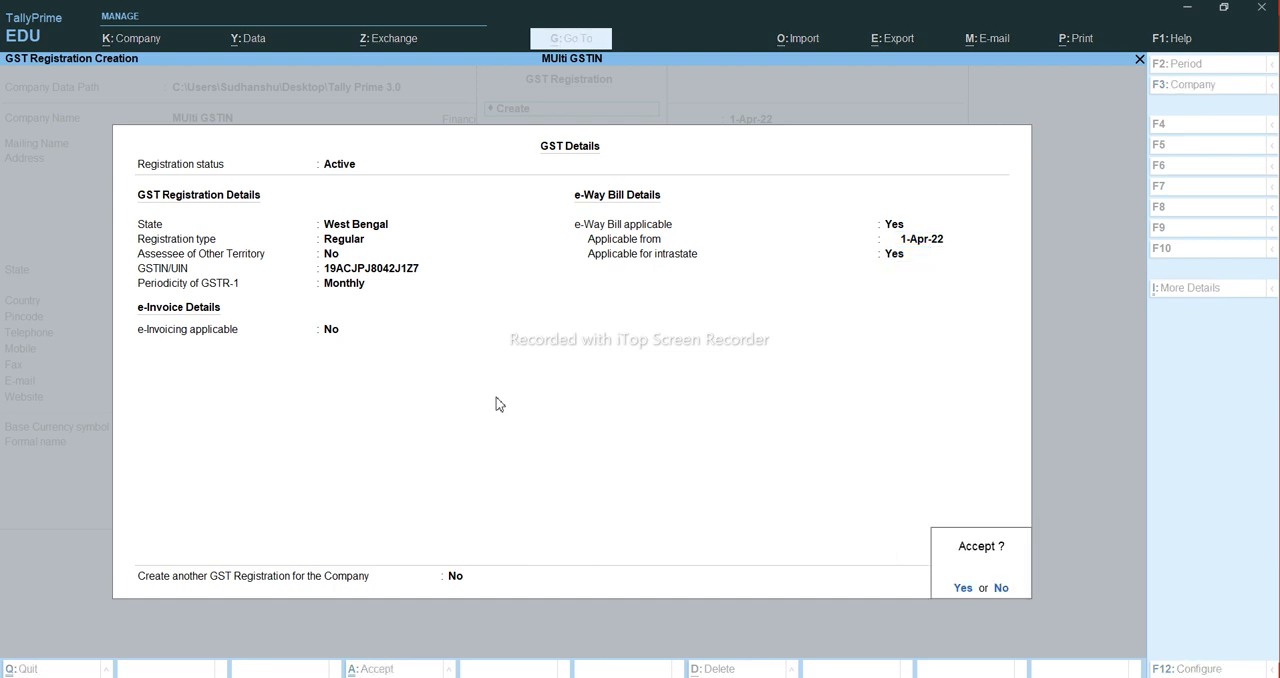
{"action": "key", "text": "Return"}
{"action": "key", "text": "Return"}
{"action": "key", "text": "Escape"}
- Review the company's list of GST registrations and close it
{"action": "key", "text": "Down"}
{"action": "key", "text": "Down"}
{"action": "key", "text": "Down"}
{"action": "key", "text": "Up"}
{"action": "key", "text": "Up"}
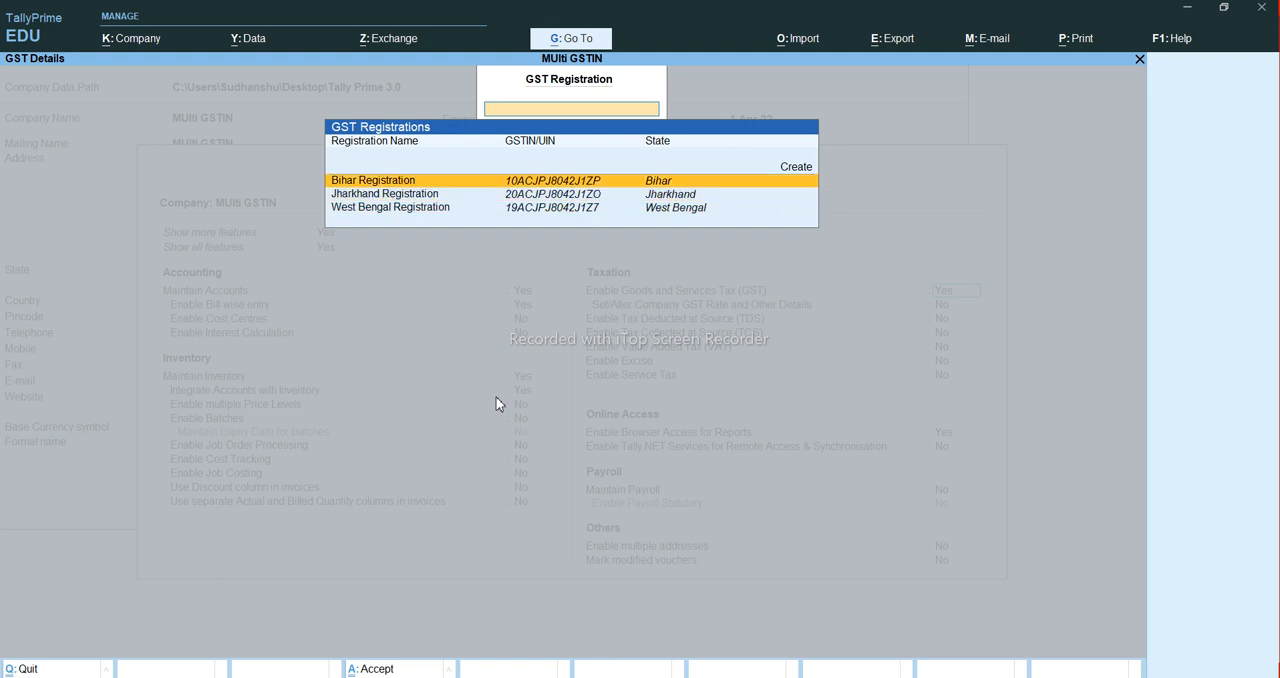
{"action": "key", "text": "Down"}
{"action": "key", "text": "Down"}
{"action": "key", "text": "Up"}
{"action": "key", "text": "Up"}
{"action": "key", "text": "Up"}
{"action": "key", "text": "Down"}
{"action": "key", "text": "Down"}
{"action": "key", "text": "Down"}
{"action": "key", "text": "Up"}
{"action": "key", "text": "Up"}
{"action": "key", "text": "Up"}
{"action": "key", "text": "Down"}
{"action": "key", "text": "Escape"}
- Leave the company features and open accounting voucher creation
{"action": "key", "text": "Escape"}
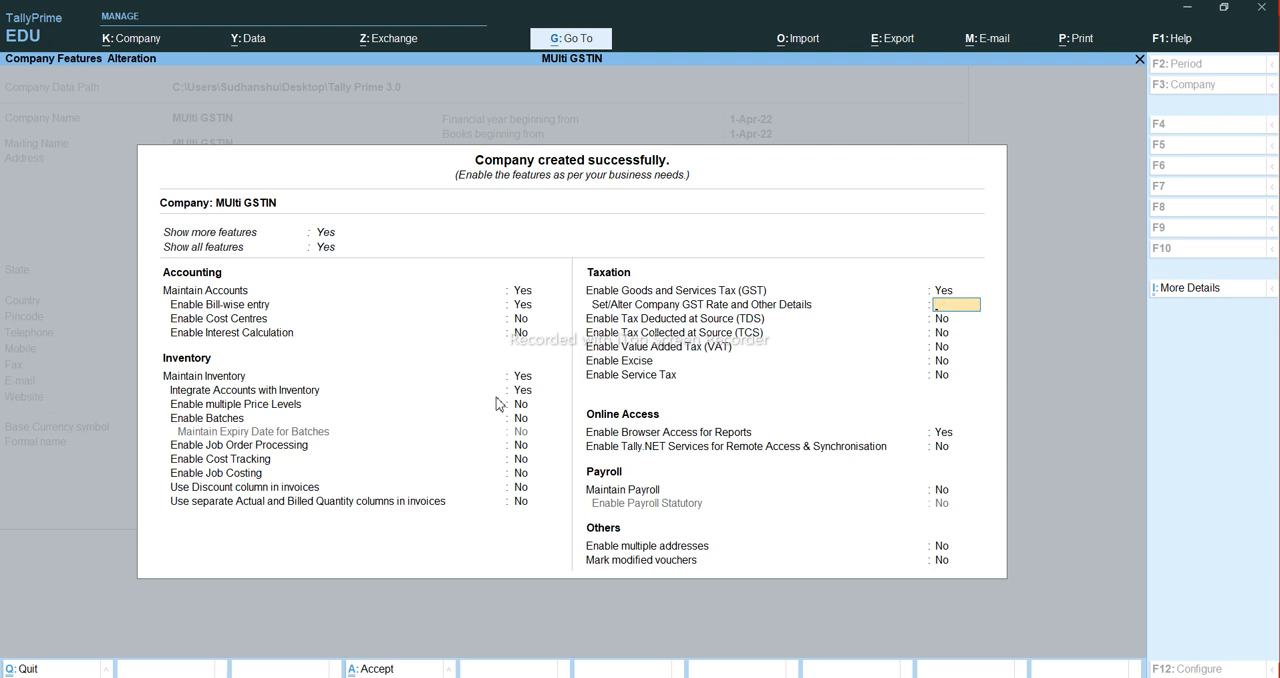
{"action": "key", "text": "Escape"}
{"action": "key", "text": "Return"}
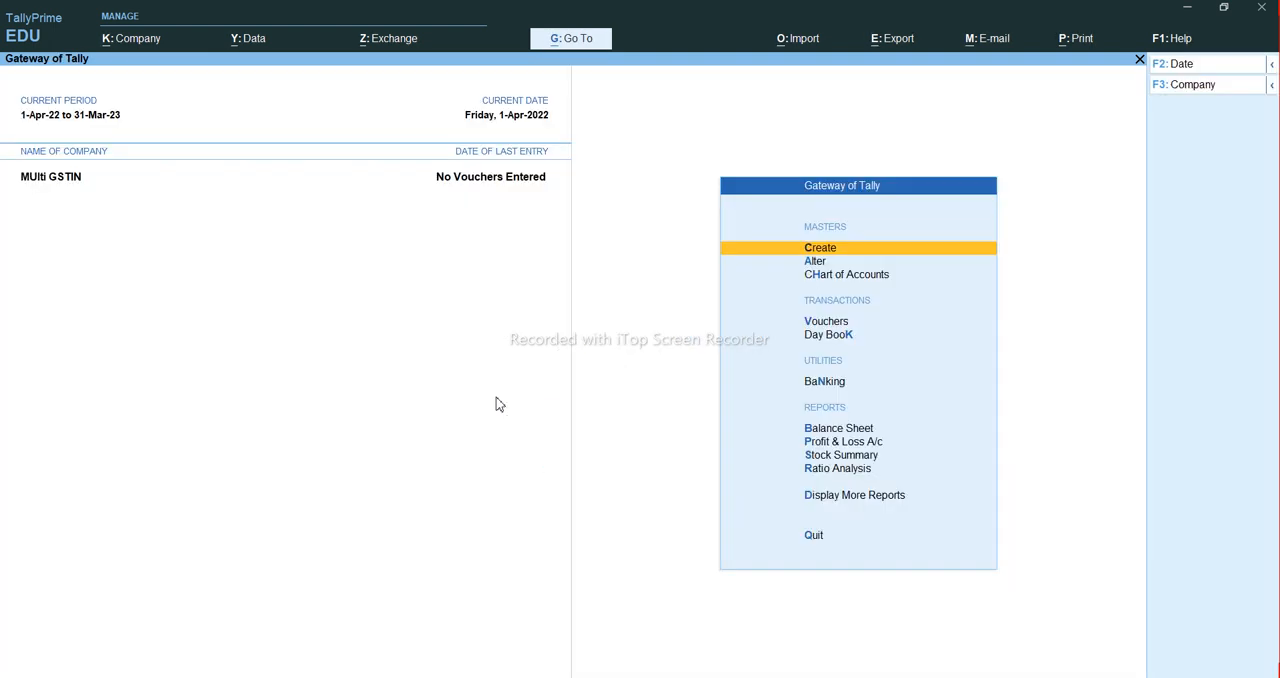
{"action": "key", "text": "v"}
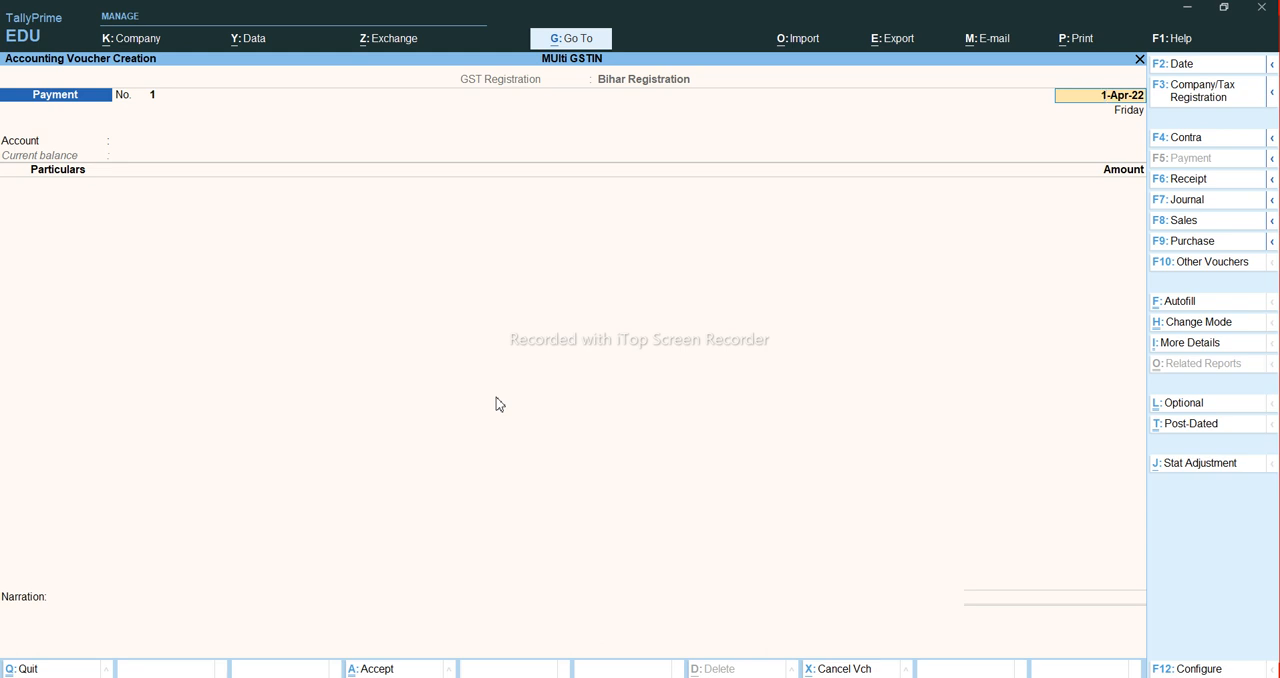
- Start a sales voucher and switch its tax registration to Jharkhand Registration
{"action": "key", "text": "F8"}
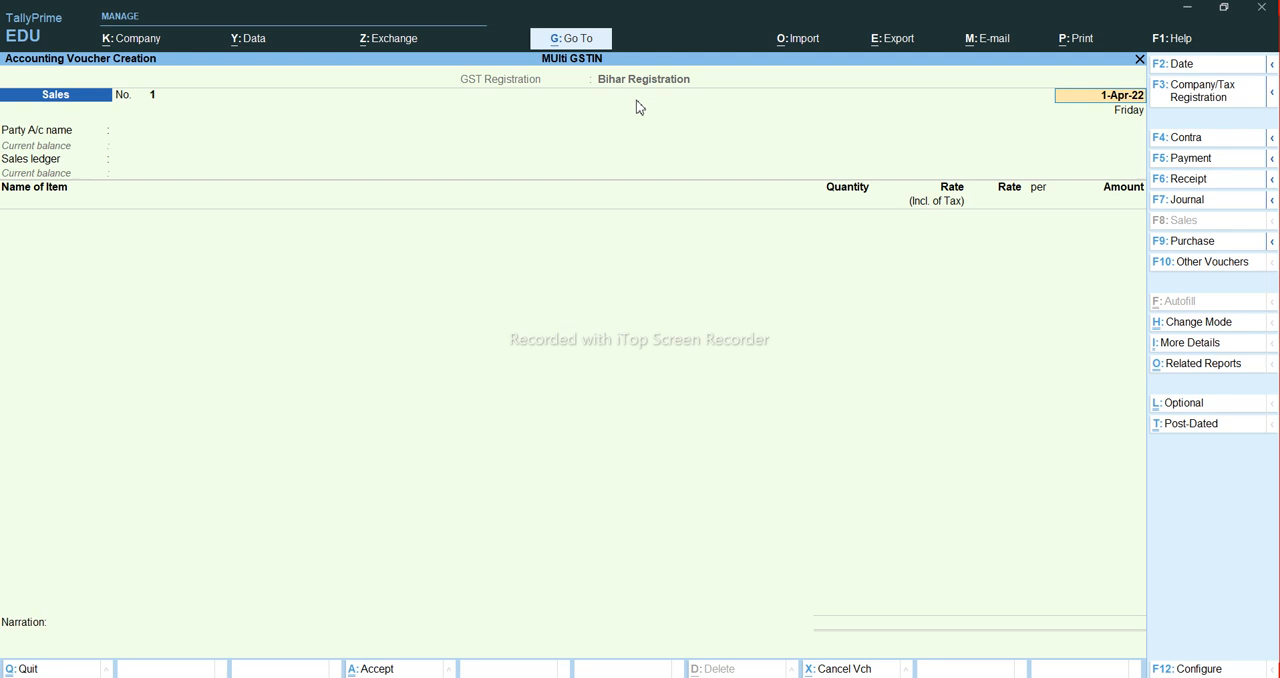
{"action": "left_click", "coordinate": [1192, 93]}
{"action": "key", "text": "Down"}
{"action": "key", "text": "Down"}
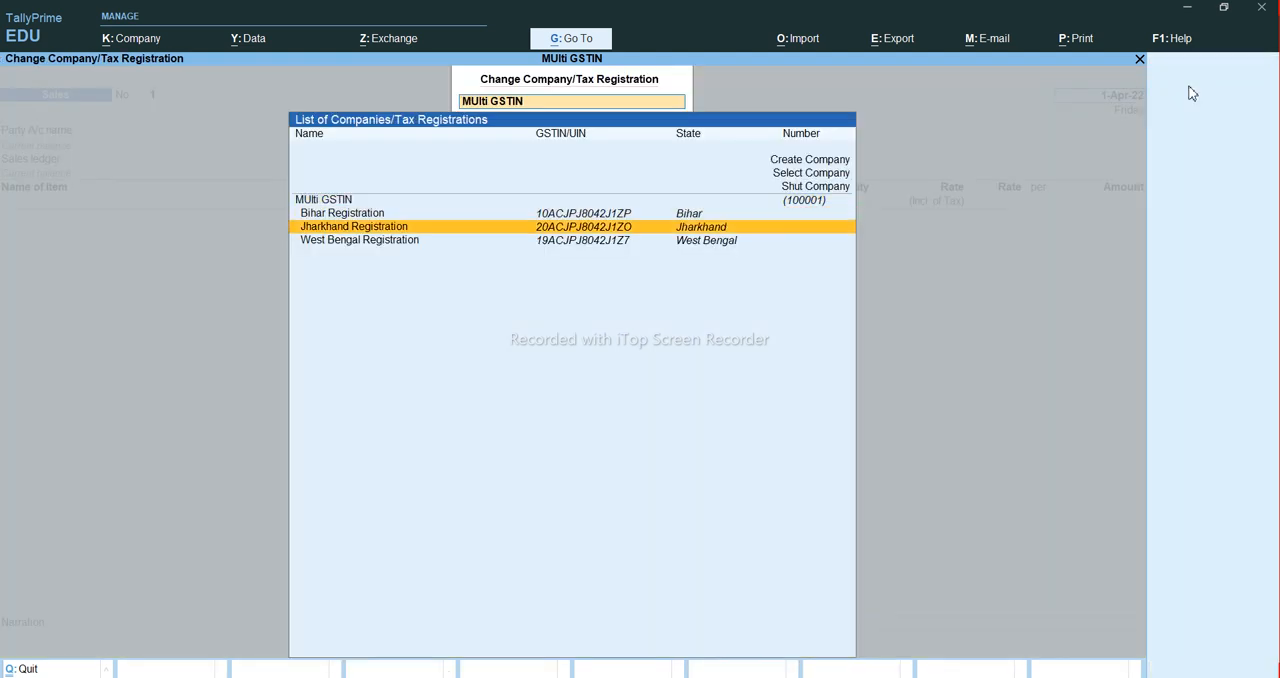
{"action": "key", "text": "Return"}
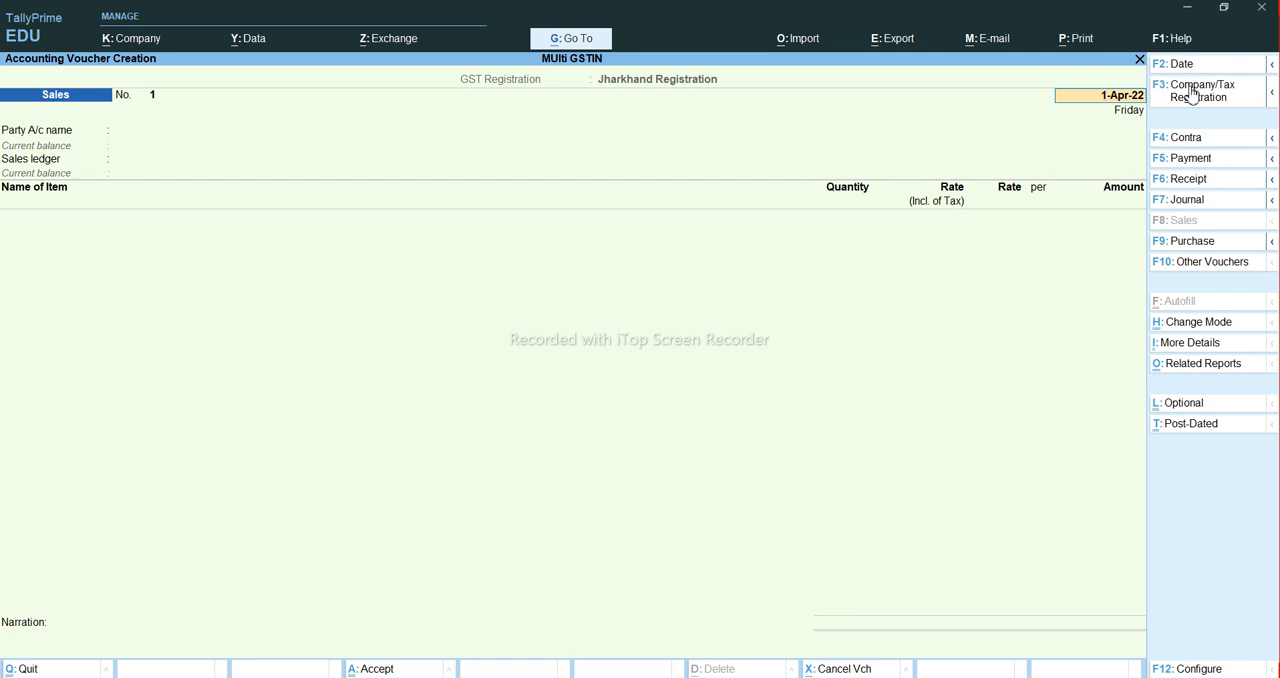
- Change the sales voucher's tax registration to West Bengal Registration
{"action": "left_click", "coordinate": [1192, 93]}
{"action": "key", "text": "Down"}
{"action": "key", "text": "Down"}
{"action": "key", "text": "Down"}
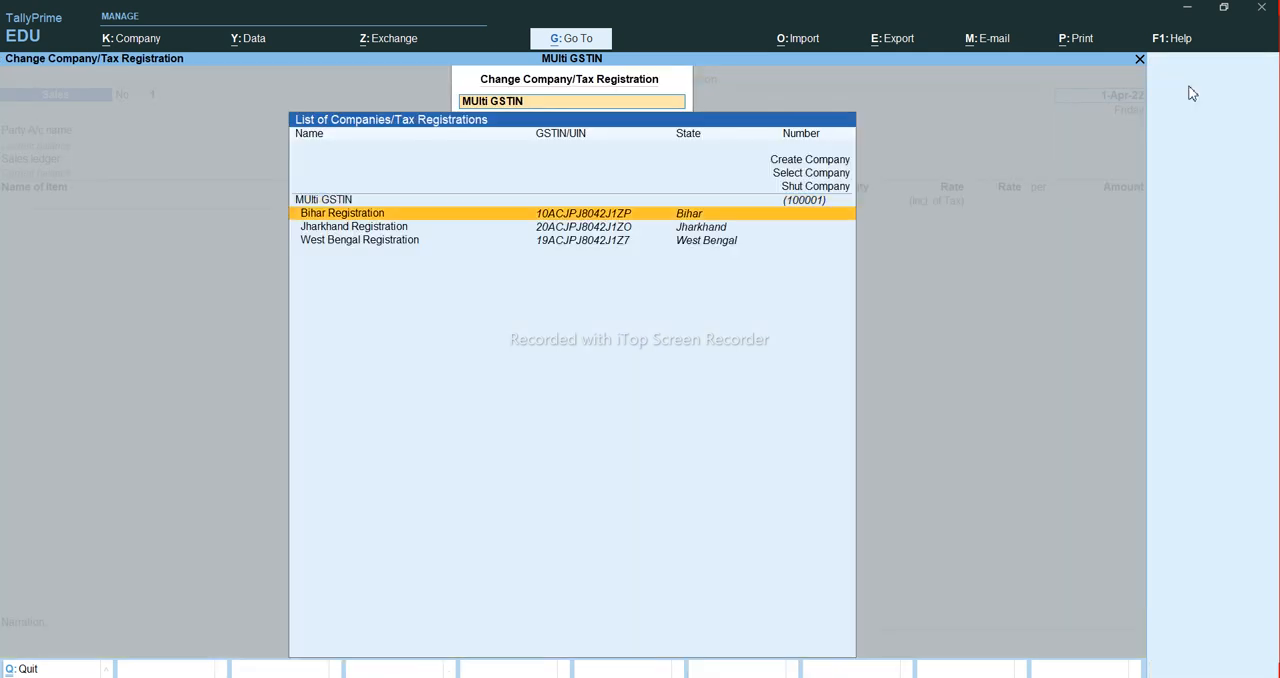
{"action": "key", "text": "Return"}
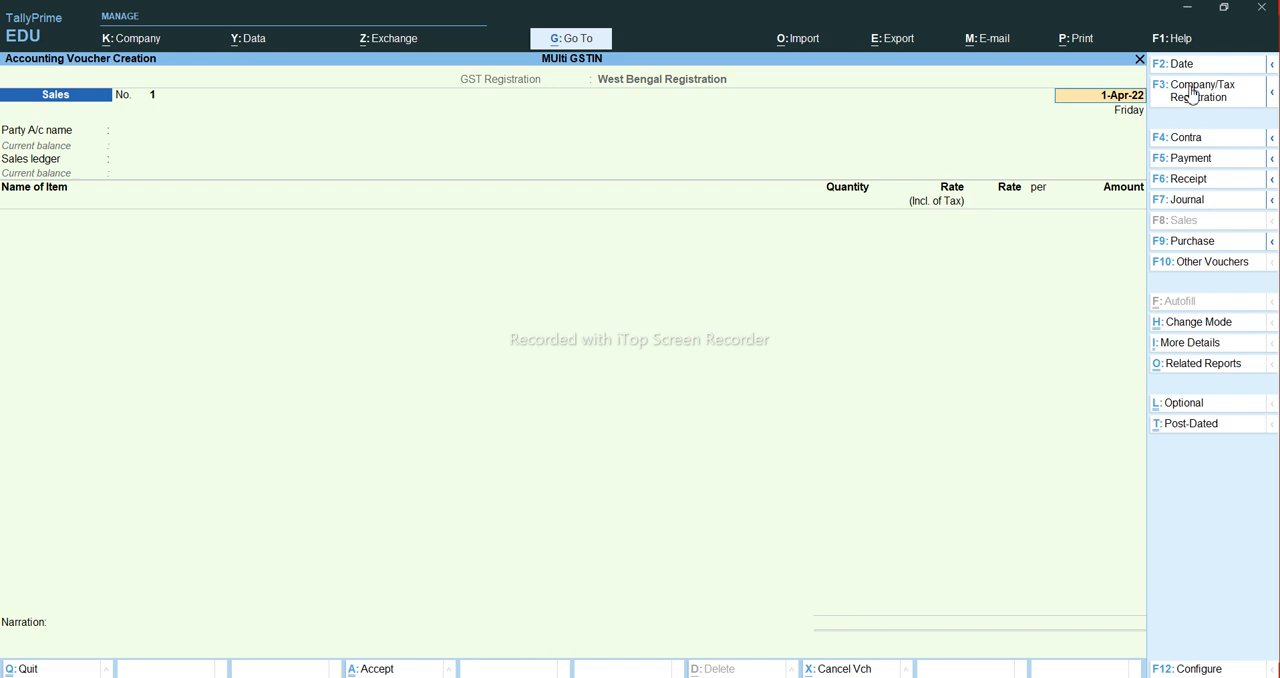
- Quit the sales voucher without saving and open the creation form for a new voucher type
{"action": "key", "text": "Escape"}
{"action": "key", "text": "y"}
{"action": "key", "text": "Escape"}
{"action": "key", "text": "n"}
{"action": "key", "text": "Return"}
{"action": "key", "text": "Down"}
{"action": "key", "text": "Down"}
{"action": "key", "text": "Down"}
{"action": "key", "text": "Return"}
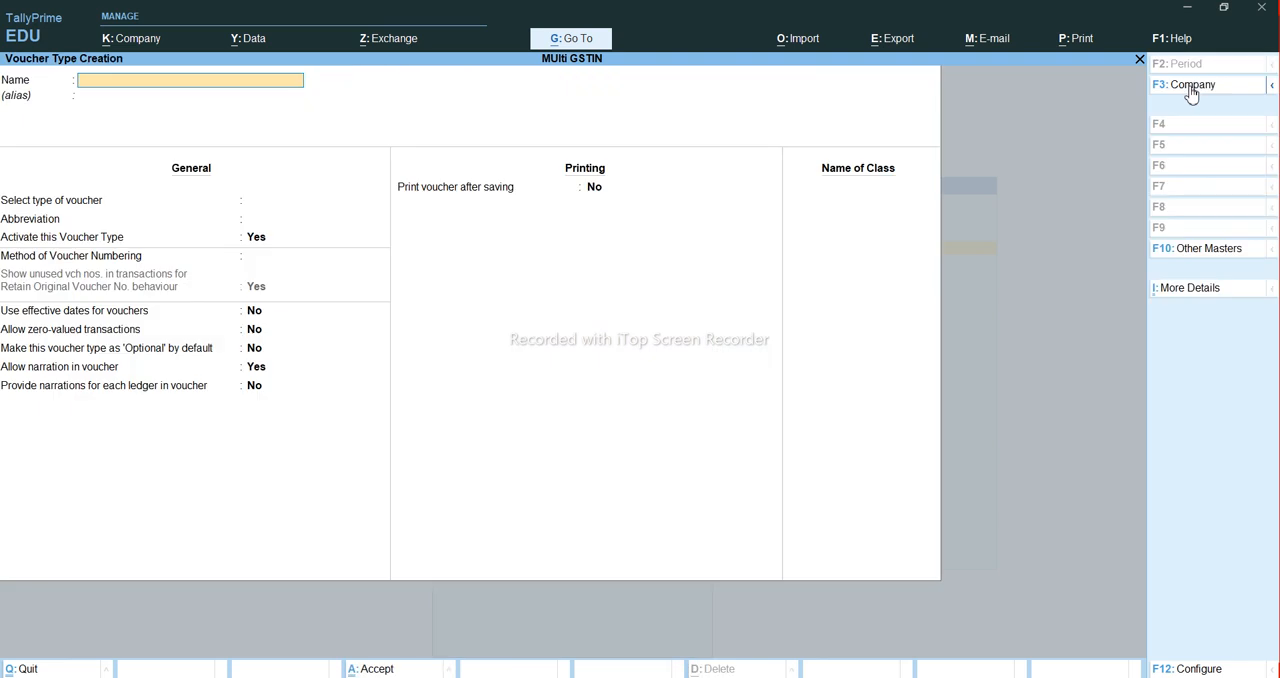
- Name the new voucher type Sales Bihar and base it on the Sales voucher, keeping the abbreviation Sale
{"action": "type", "text": "Sales Bihar"}
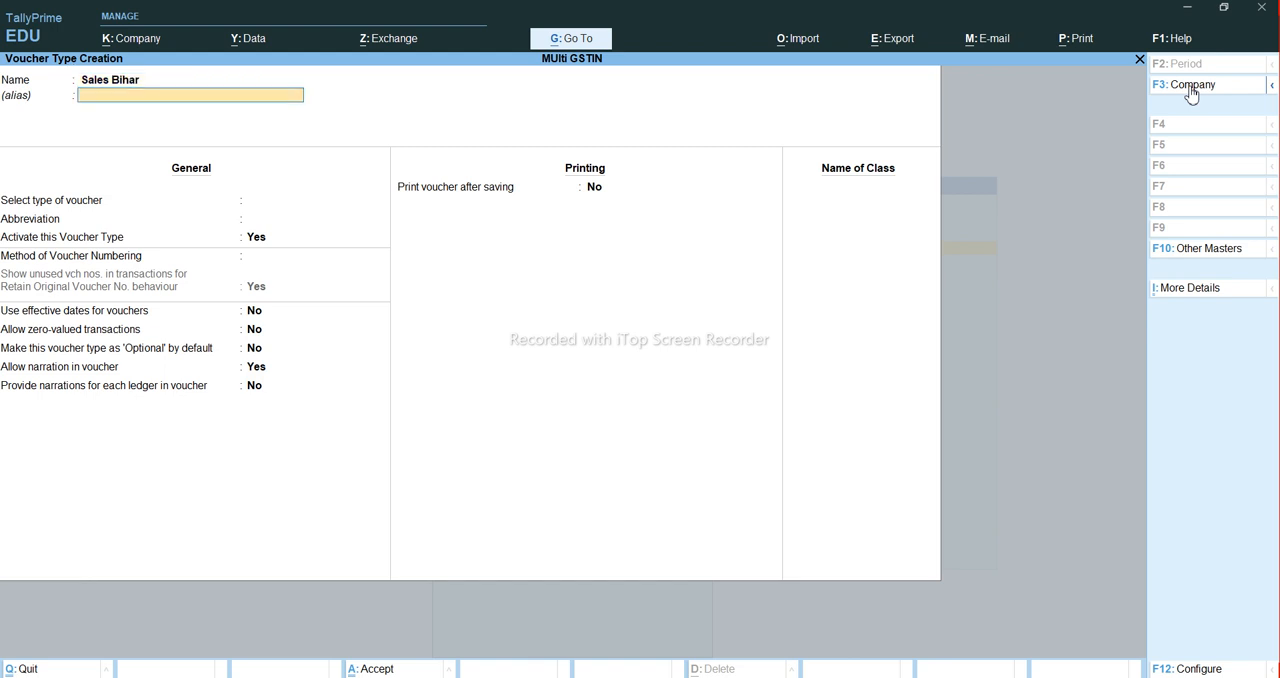
{"action": "key", "text": "Return"}
{"action": "type", "text": "Sale"}
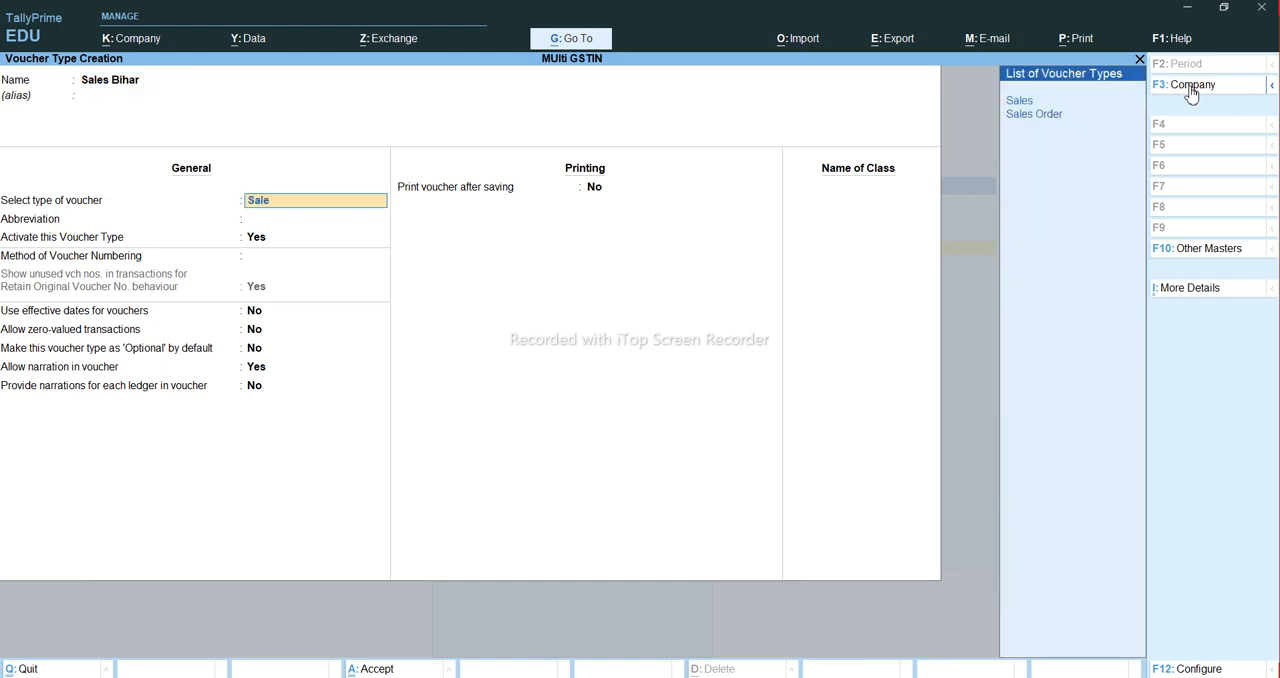
{"action": "key", "text": "Return"}
- Give Sales Bihar automatic voucher numbering with Retain Original Voucher No. behaviour, keeping the other general options at their defaults
{"action": "key", "text": "Return"}
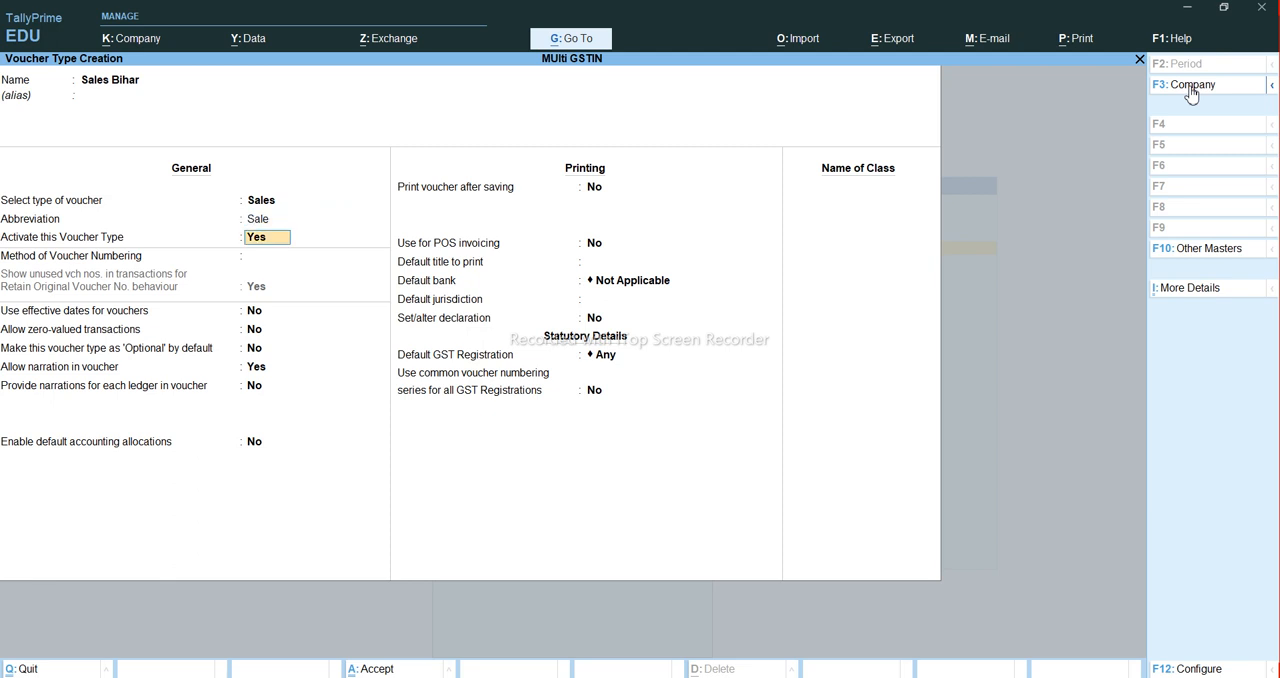
{"action": "key", "text": "Return"}
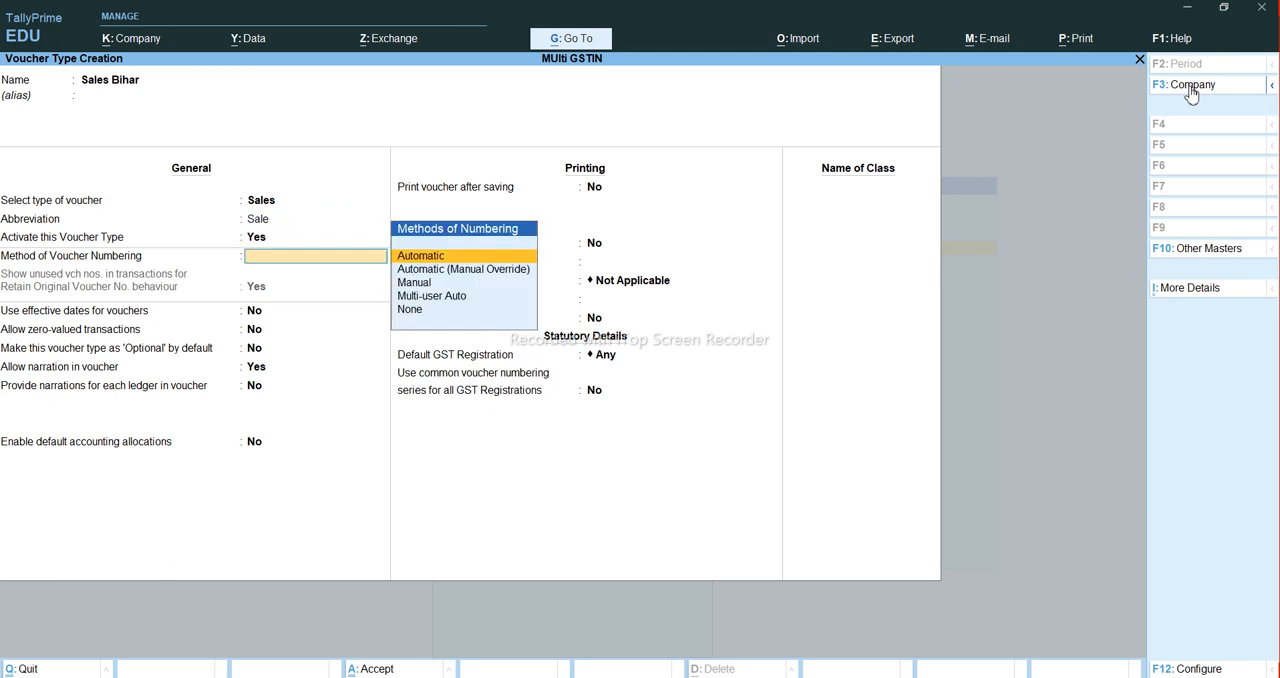
{"action": "key", "text": "Return"}
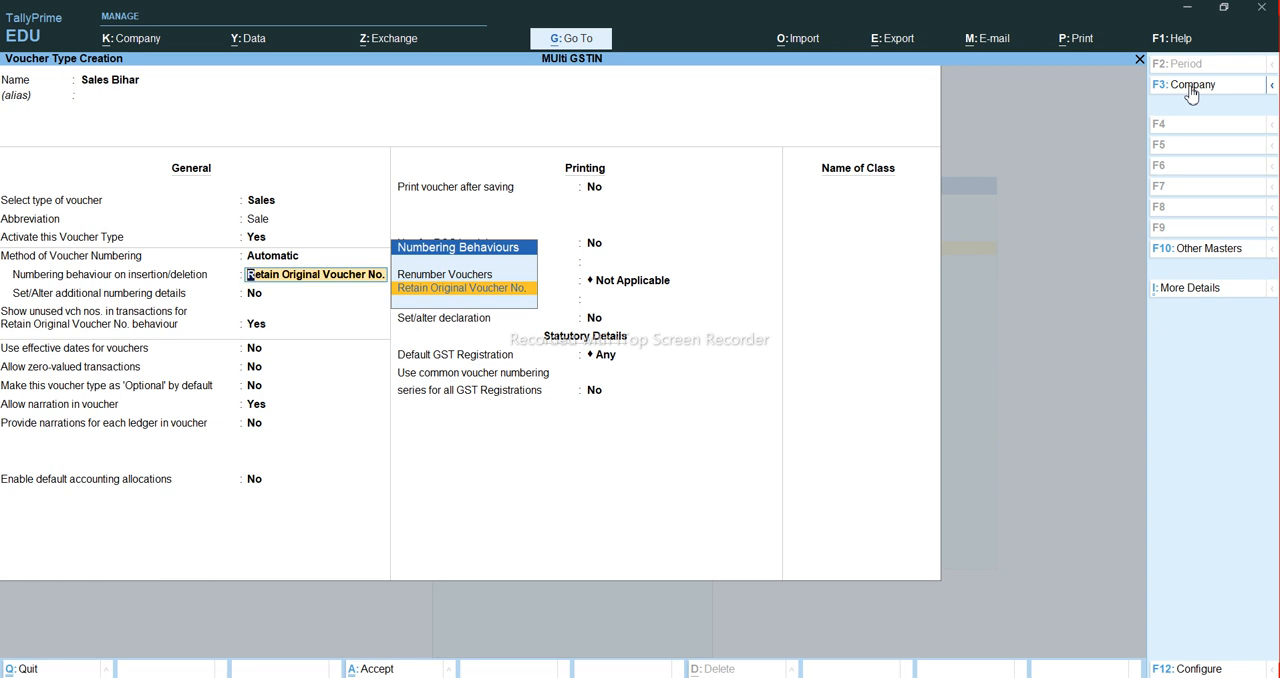
{"action": "key", "text": "Return"}
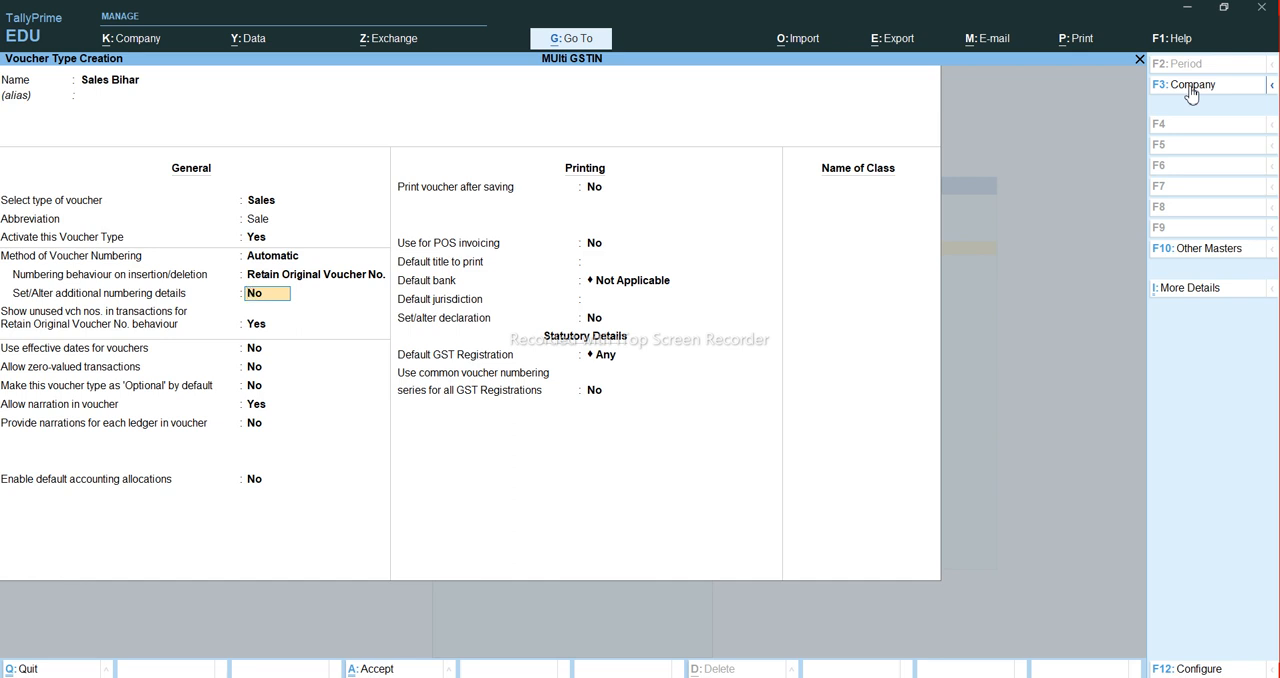
{"action": "key", "text": "Return"}
{"action": "key", "text": "Return"}
{"action": "key", "text": "Return"}
{"action": "key", "text": "Return"}
- Set the default GST registration of Sales Bihar to Bihar Registration, with common voucher numbering for all GST registrations set to No
{"action": "key", "text": "Return"}
{"action": "key", "text": "Return"}
{"action": "key", "text": "Return"}
{"action": "key", "text": "Return"}
{"action": "key", "text": "Return"}
{"action": "key", "text": "Return"}
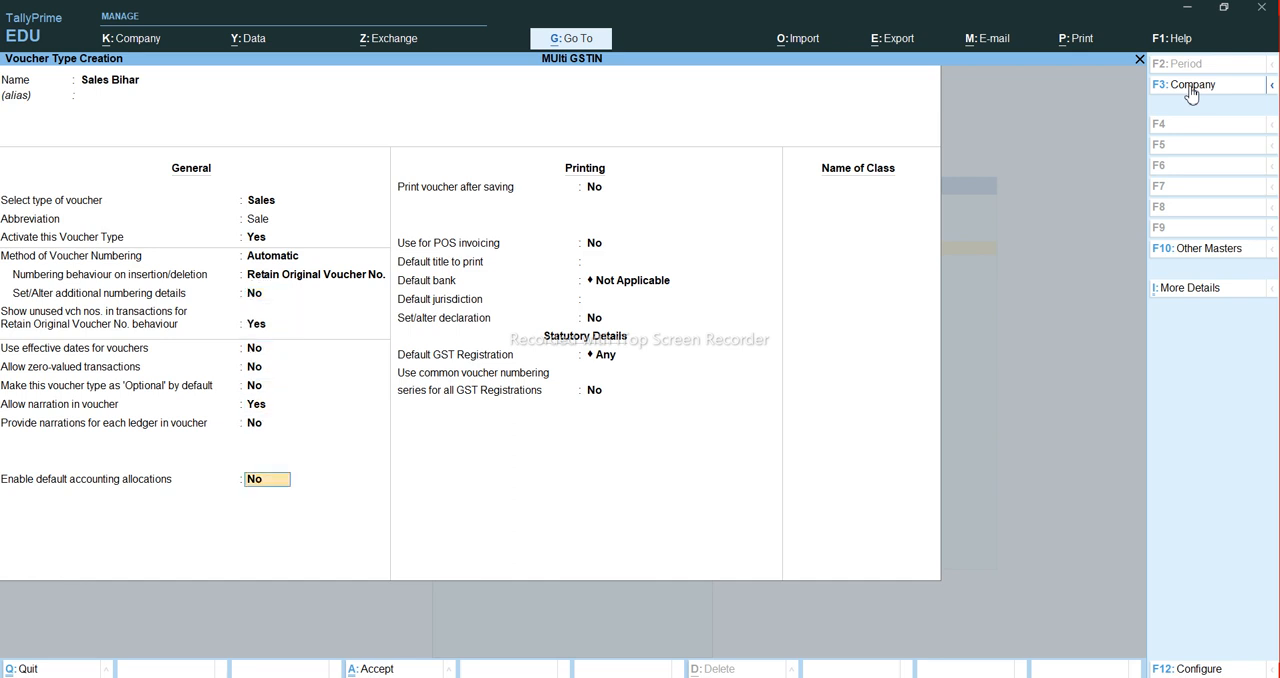
{"action": "key", "text": "Return"}
{"action": "key", "text": "Return"}
{"action": "key", "text": "Return"}
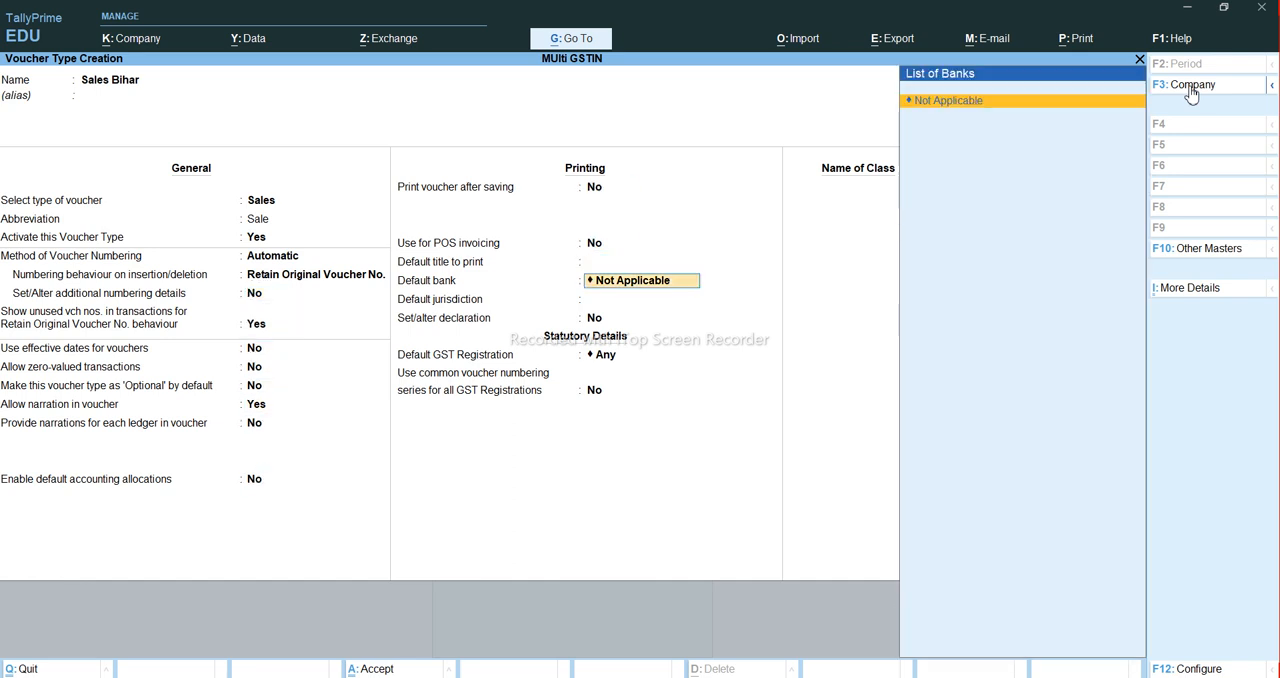
{"action": "key", "text": "Return"}
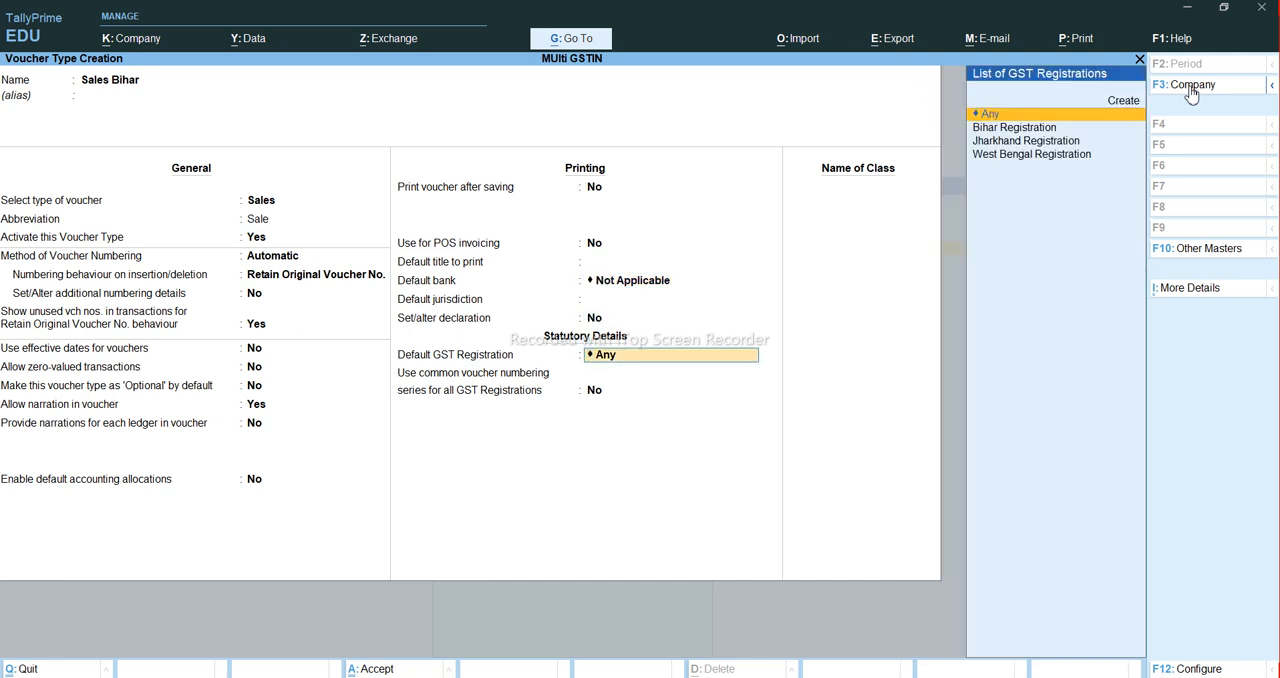
{"action": "key", "text": "Return"}
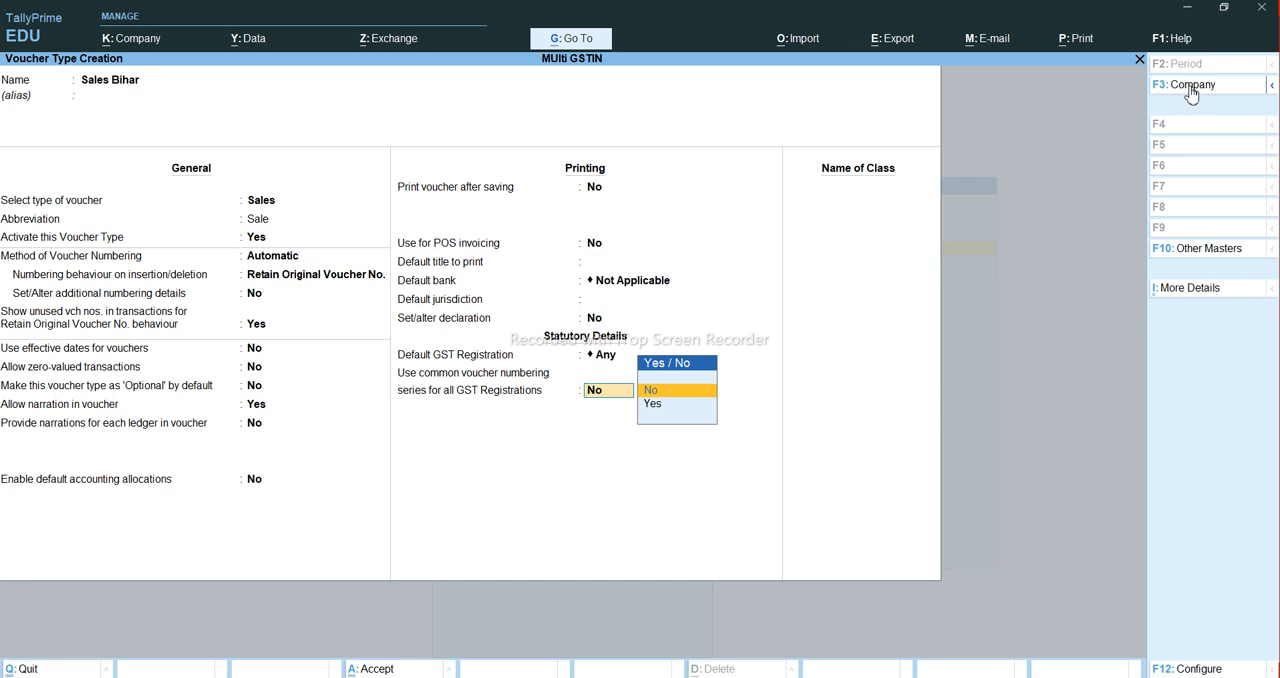
{"action": "key", "text": "Down"}
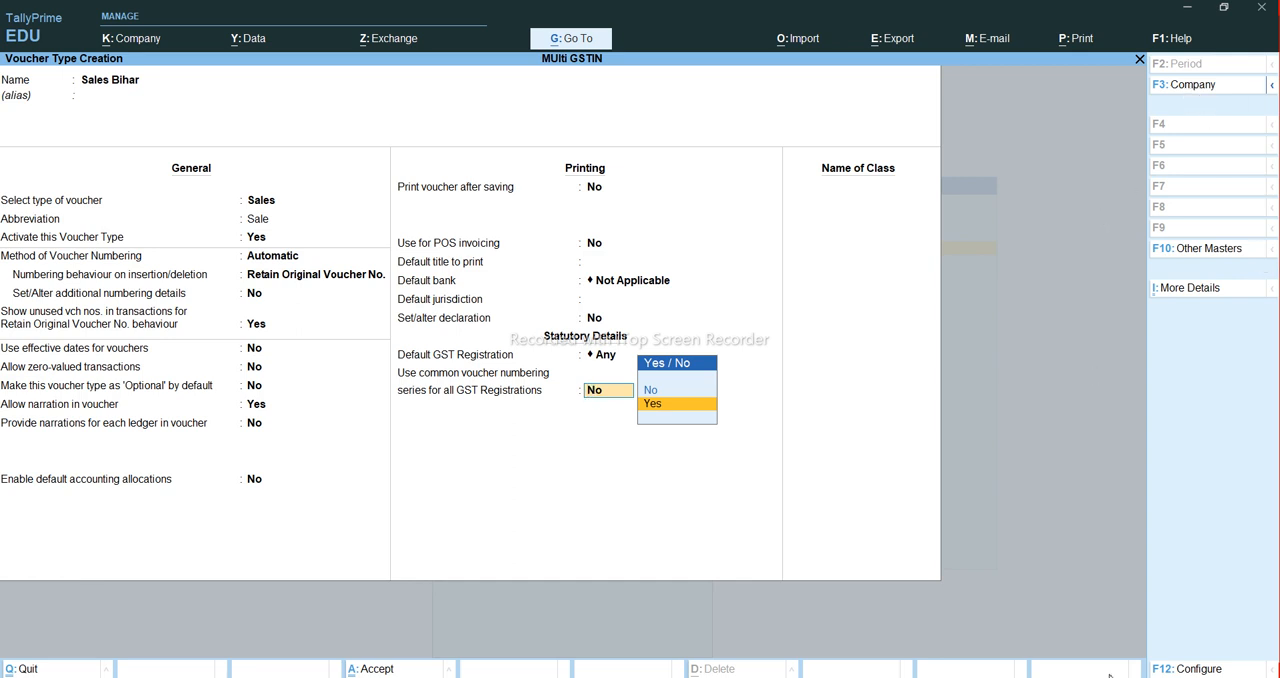
{"action": "key", "text": "BackSpace"}
{"action": "key", "text": "BackSpace"}
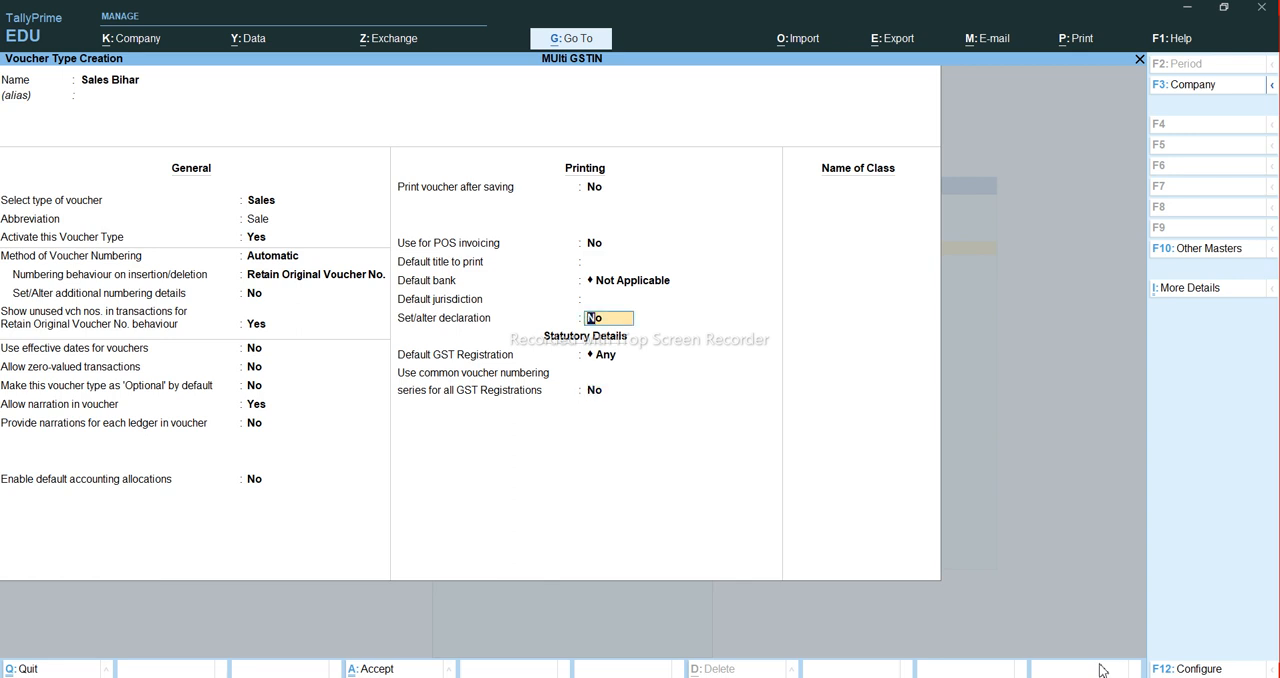
{"action": "key", "text": "Return"}
{"action": "key", "text": "Down"}
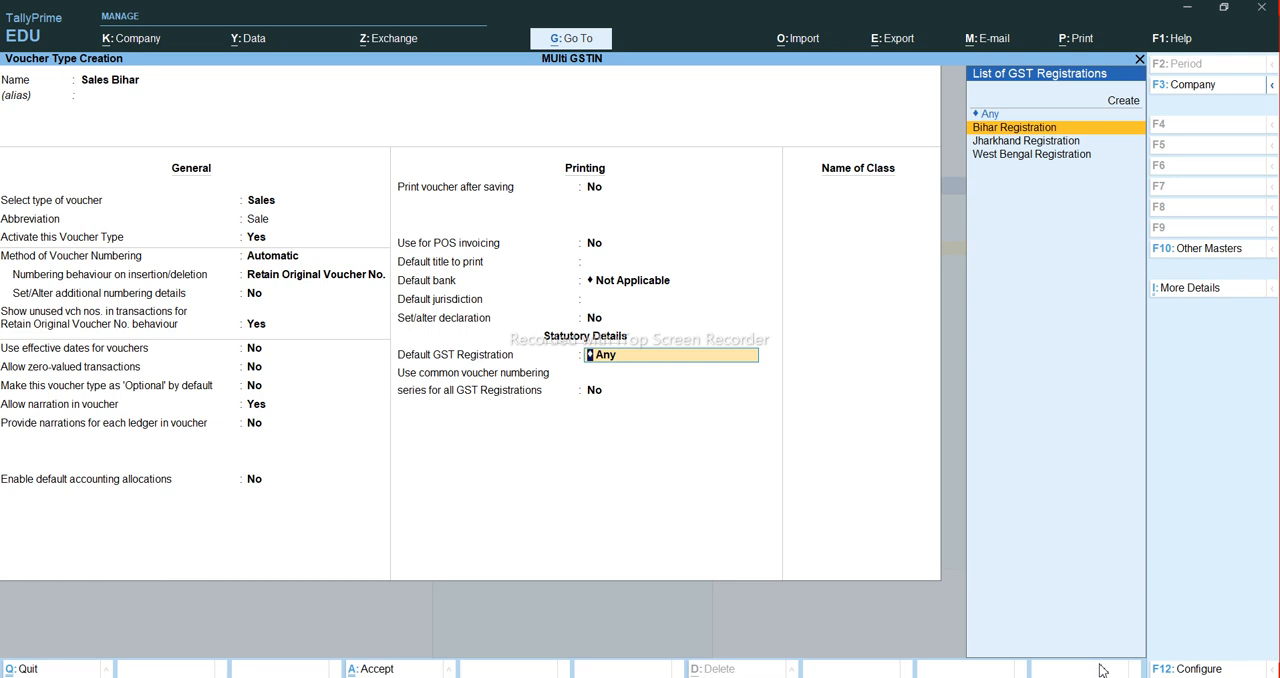
{"action": "key", "text": "Return"}
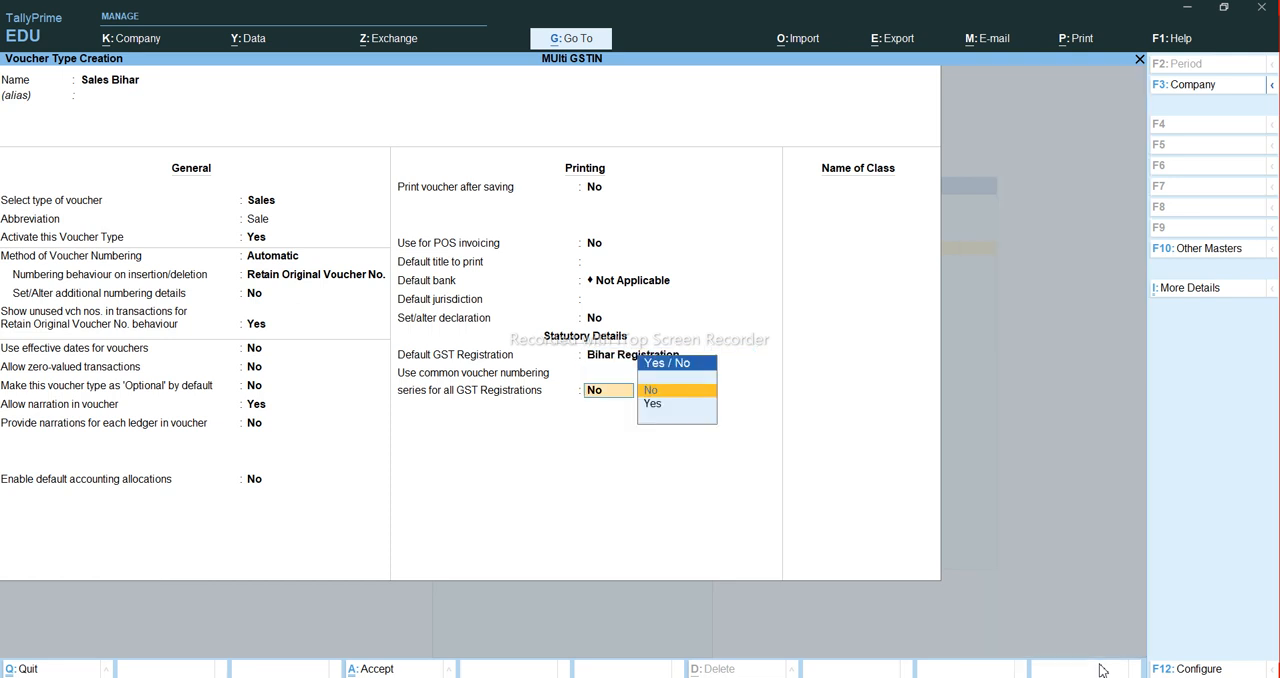
{"action": "key", "text": "Return"}
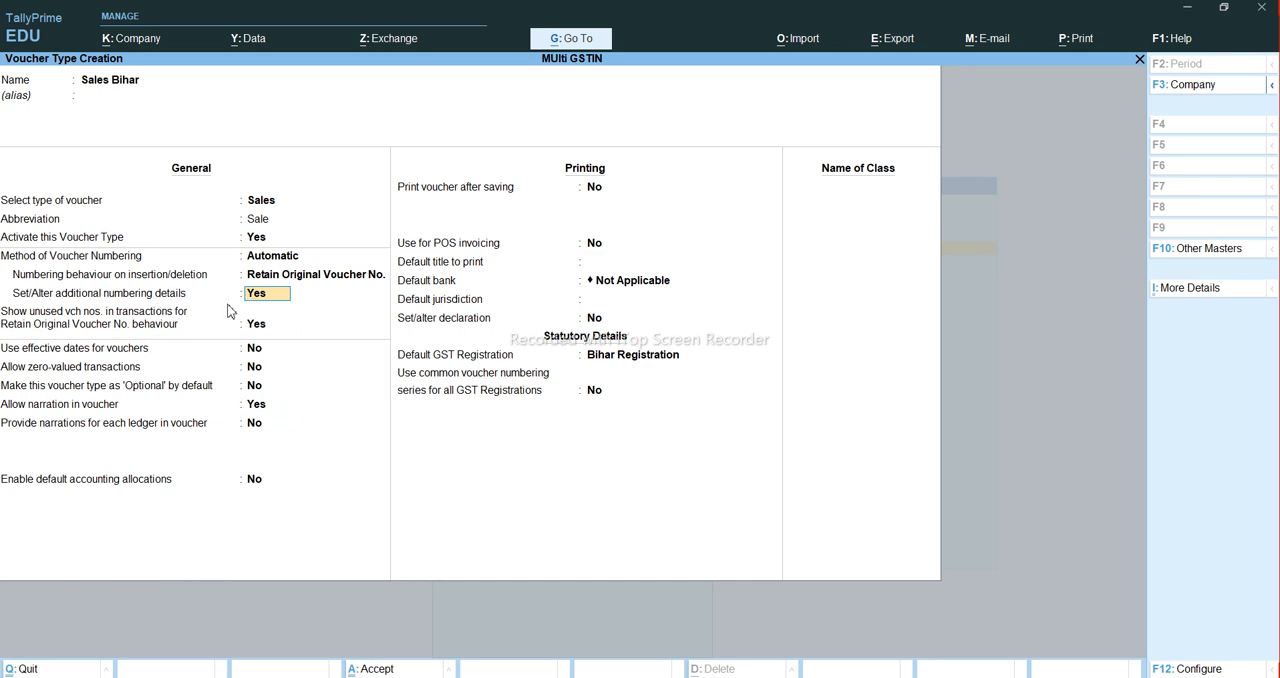
- Open the additional numbering details and set starting number 1, numerical part width 3 and zero prefill to Yes
{"action": "key", "text": "Return"}
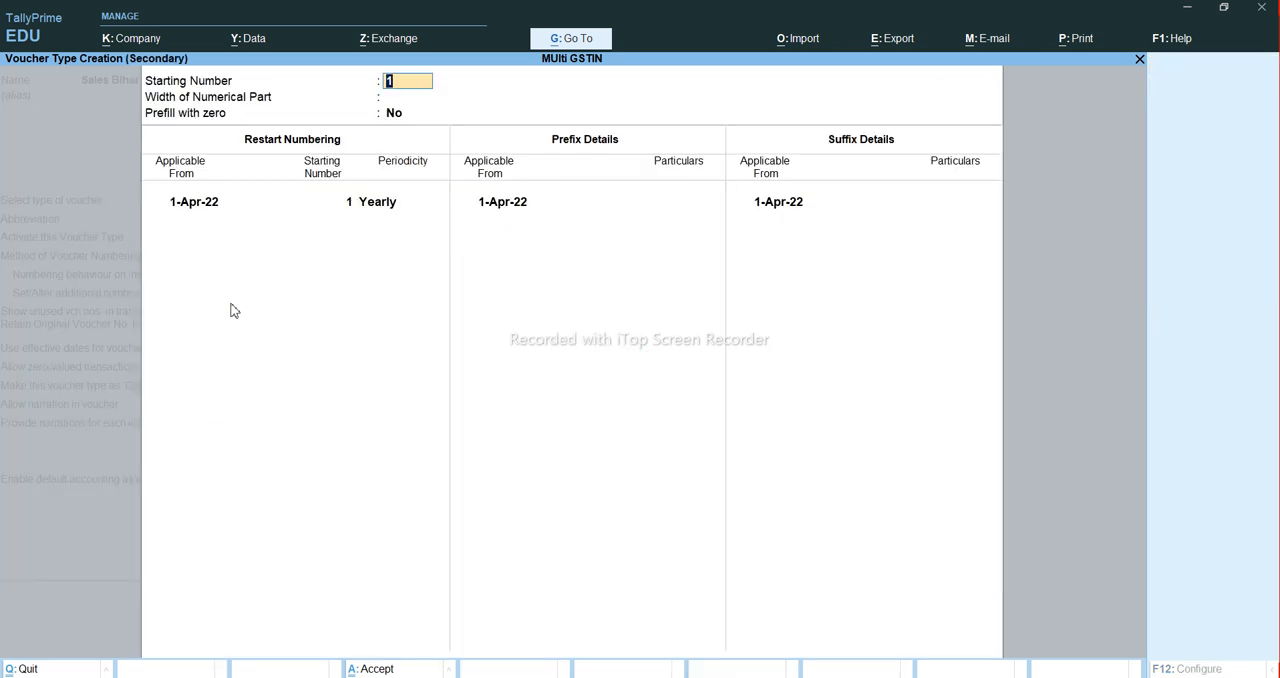
{"action": "key", "text": "Return"}
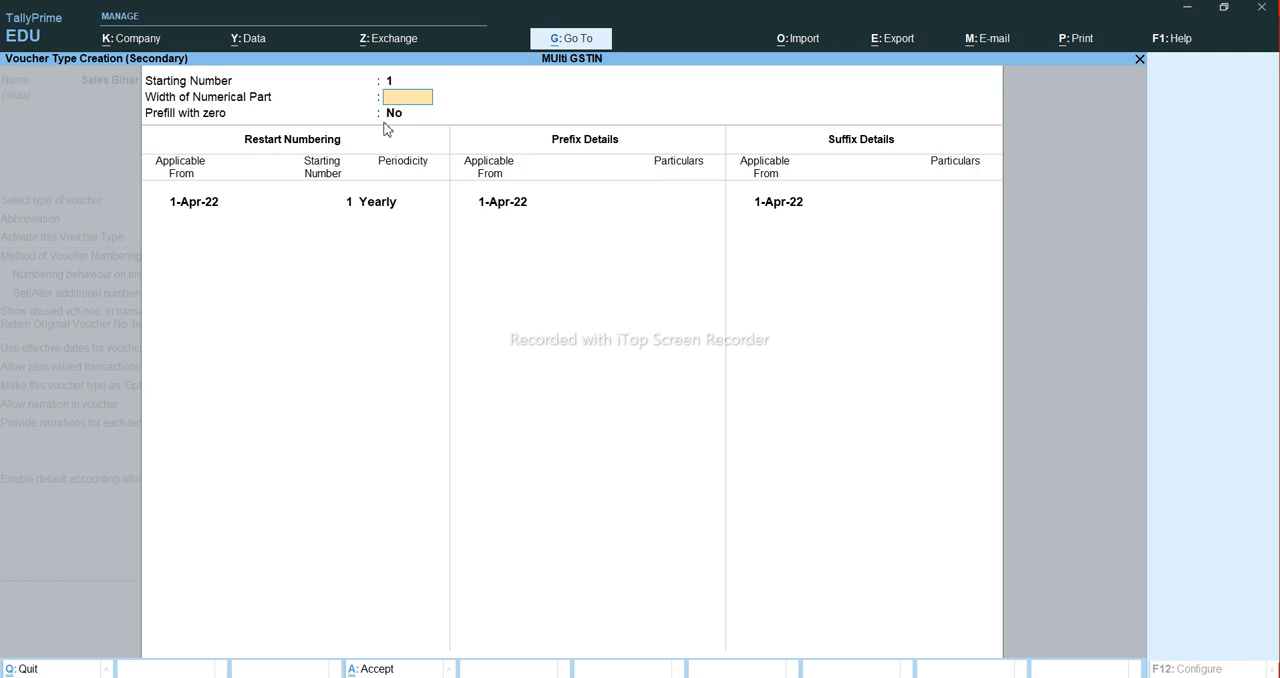
{"action": "type", "text": "3"}
{"action": "key", "text": "Return"}
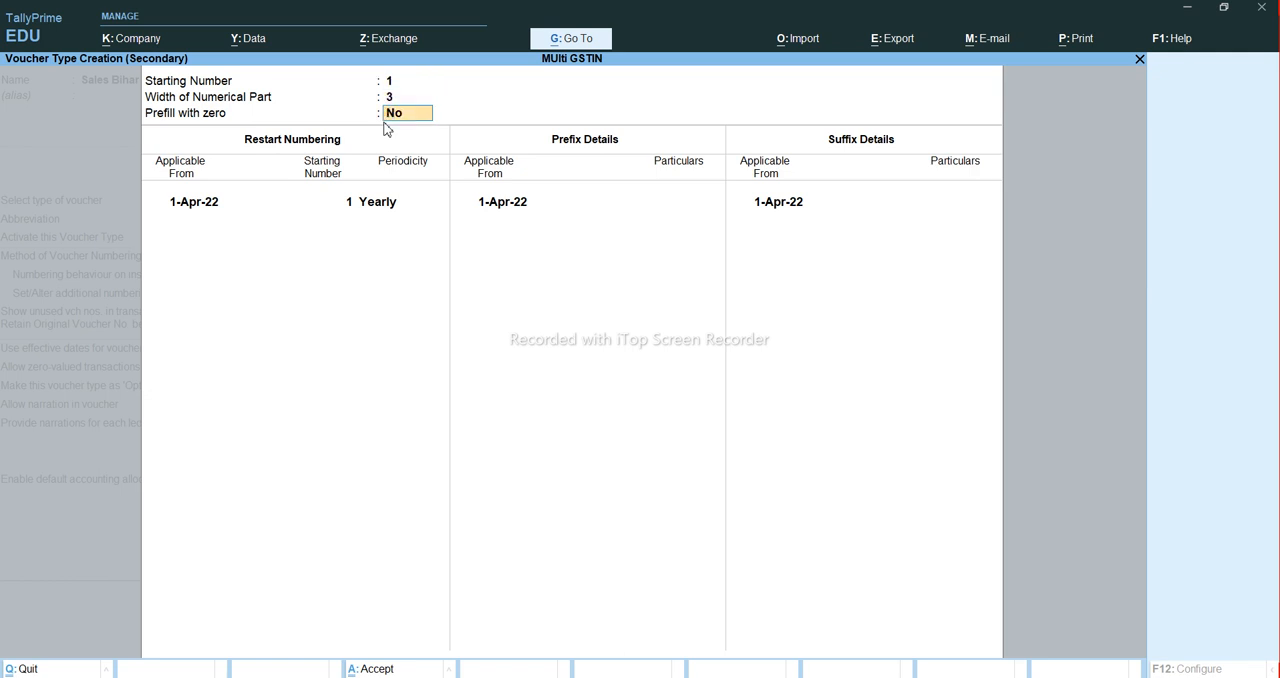
{"action": "key", "text": "y"}
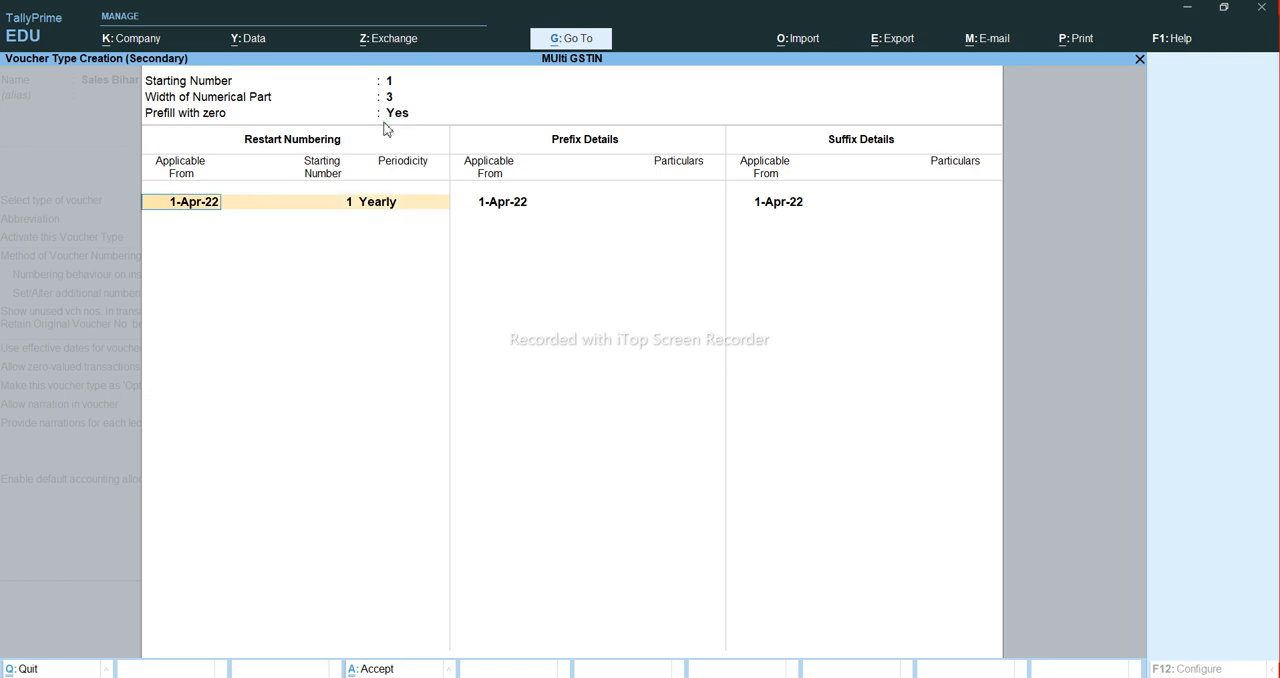
- Restart the numbering yearly from 1 as of 1-Apr-22 and add the prefix BR from the same date
{"action": "key", "text": "Return"}
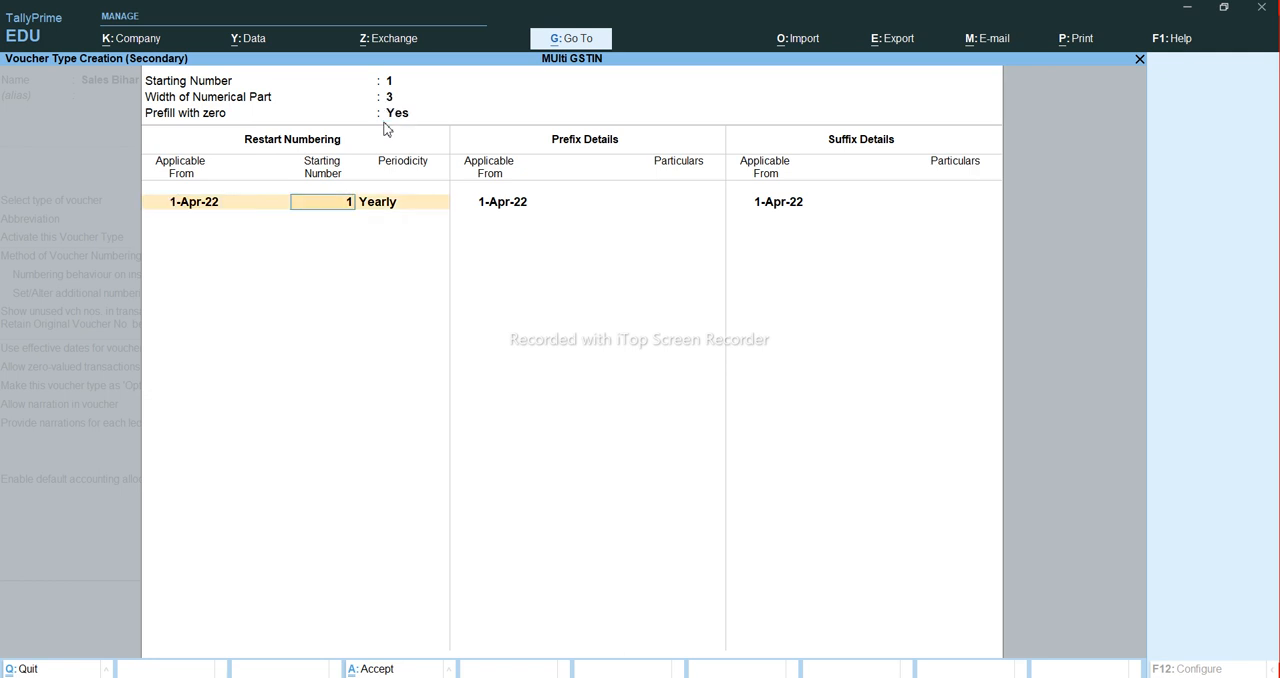
{"action": "key", "text": "Return"}
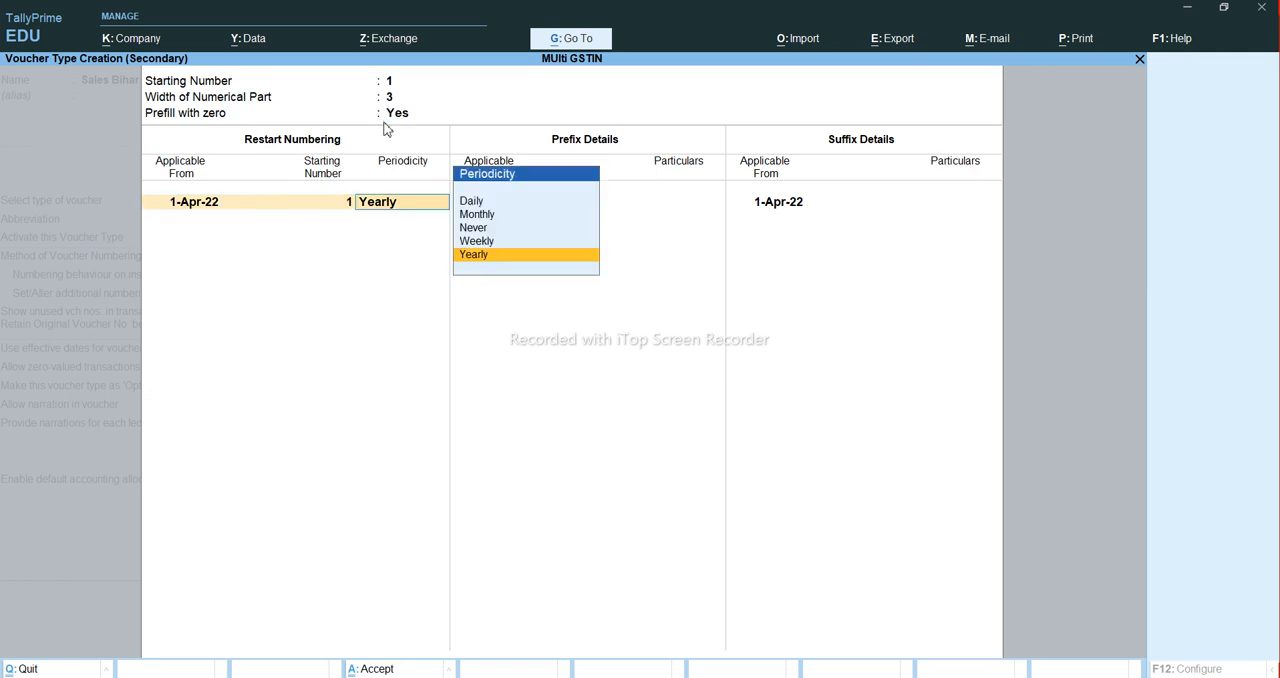
{"action": "key", "text": "Return"}
{"action": "key", "text": "Return"}
{"action": "key", "text": "Return"}
{"action": "type", "text": "BR"}
- Leave the suffix blank and accept the additional numbering details
{"action": "key", "text": "Return"}
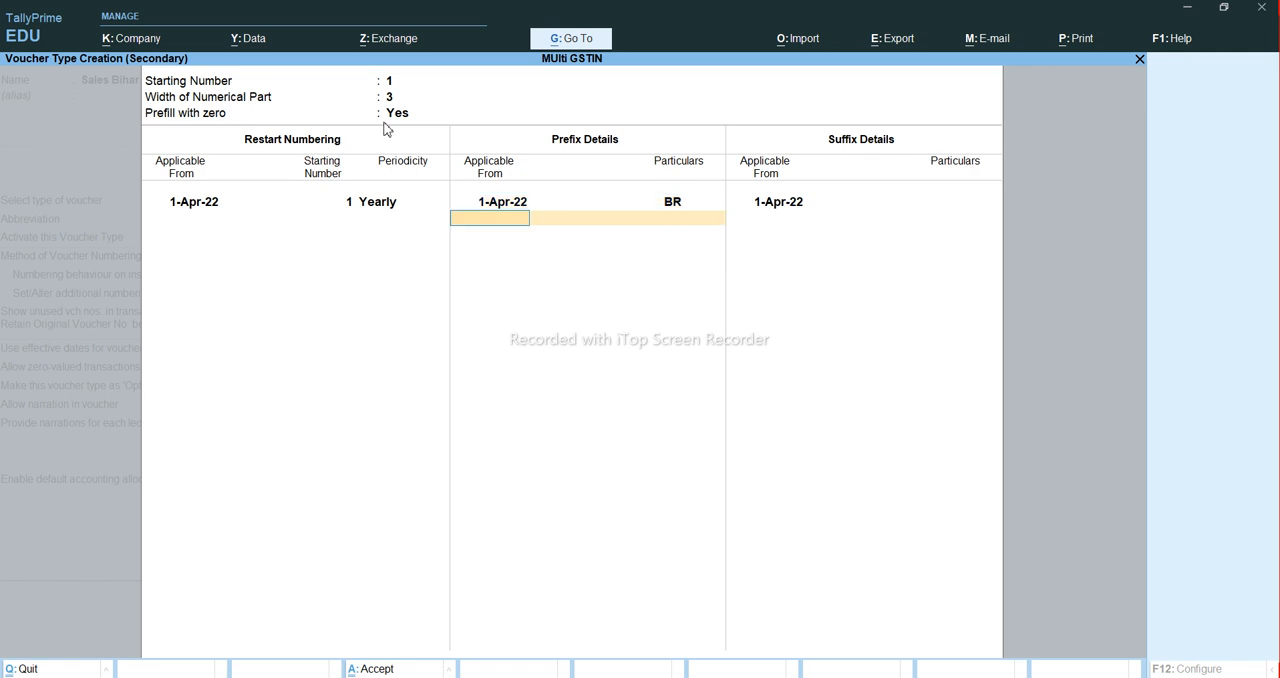
{"action": "key", "text": "Return"}
{"action": "key", "text": "Return"}
{"action": "key", "text": "Return"}
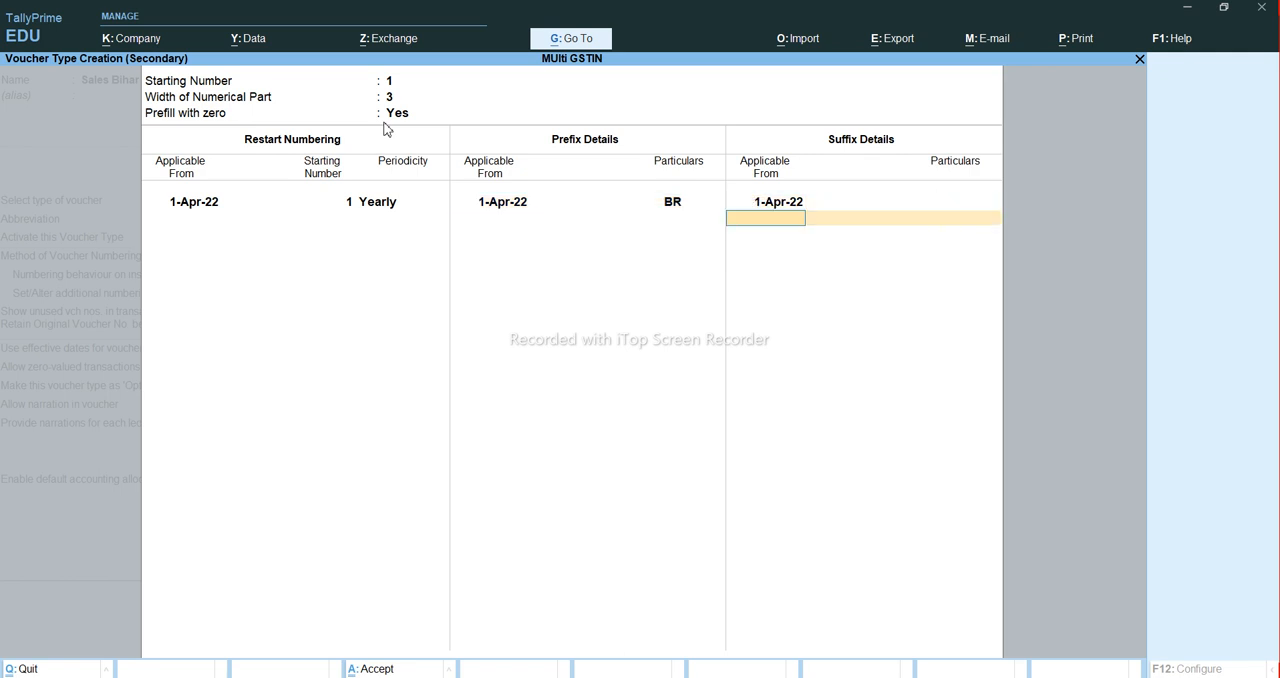
{"action": "key", "text": "BackSpace"}
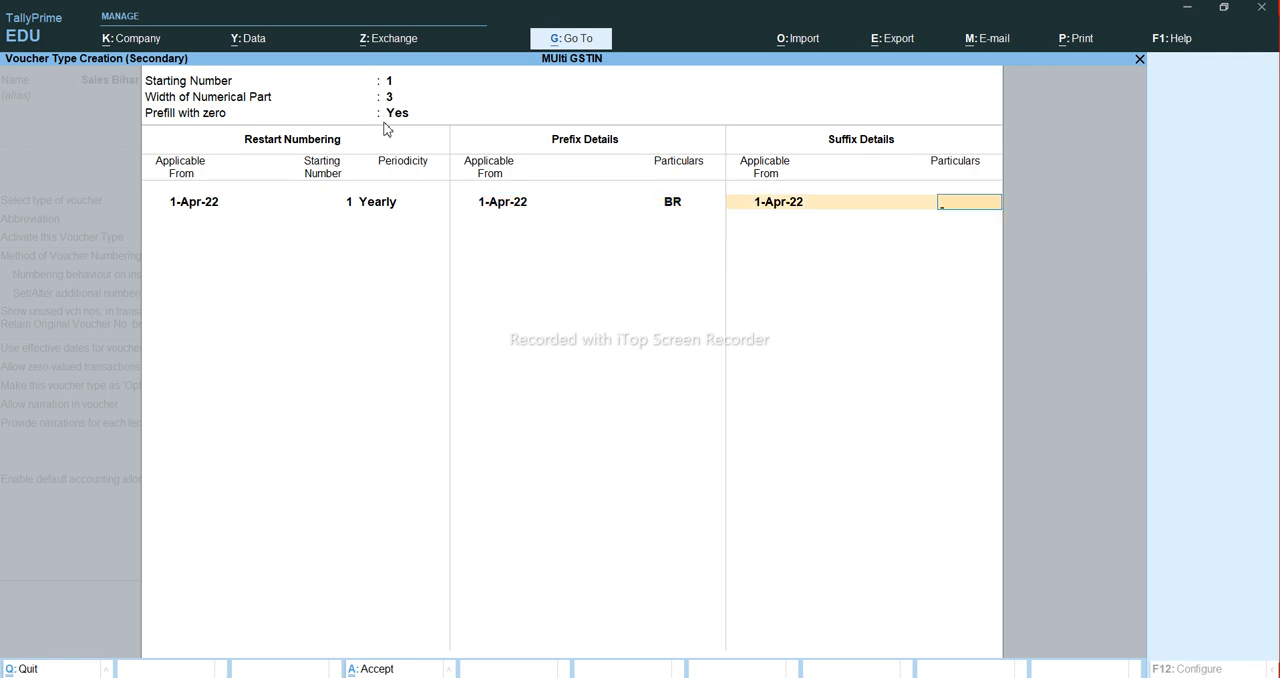
{"action": "key", "text": "Return"}
- Keep the remaining options and the class name unchanged and save the Sales Bihar voucher type
{"action": "key", "text": "Return"}
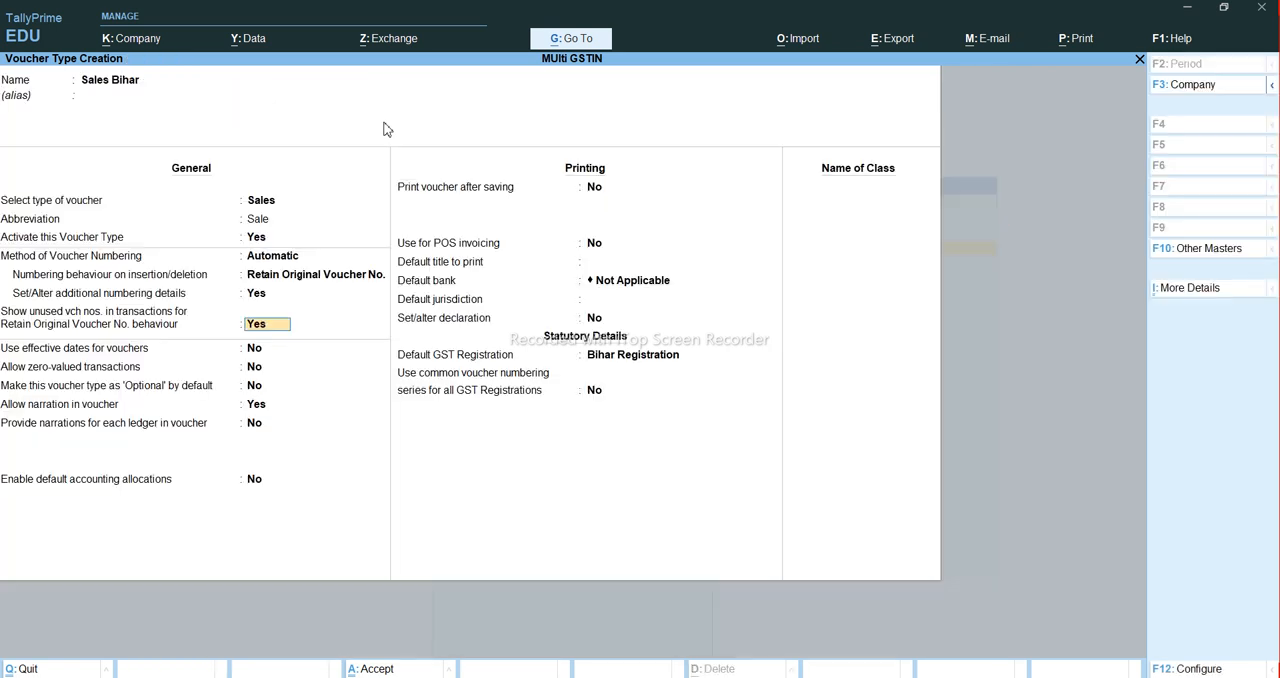
{"action": "key", "text": "Return"}
{"action": "key", "text": "Return"}
{"action": "key", "text": "Return"}
{"action": "key", "text": "Return"}
{"action": "key", "text": "Return"}
{"action": "key", "text": "Return"}
{"action": "key", "text": "Return"}
{"action": "key", "text": "Return"}
{"action": "key", "text": "Return"}
{"action": "key", "text": "Return"}
{"action": "key", "text": "Return"}
{"action": "key", "text": "Return"}
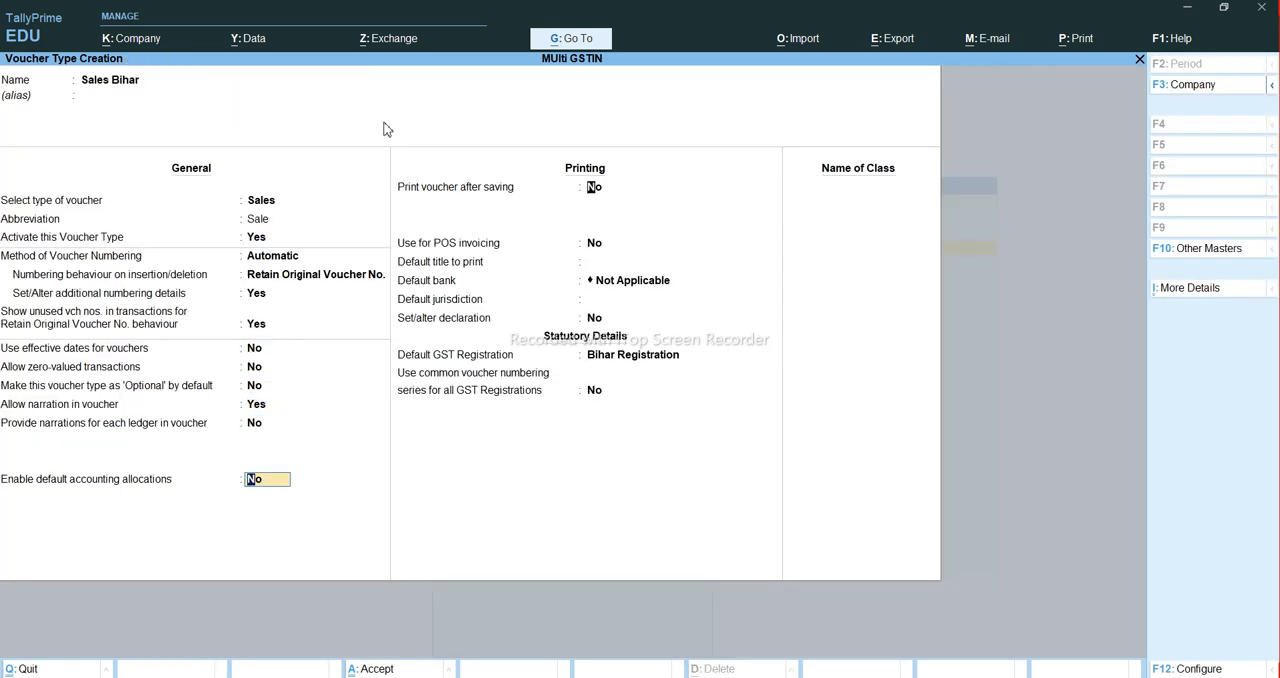
{"action": "key", "text": "Return"}
{"action": "key", "text": "Return"}
{"action": "key", "text": "Return"}
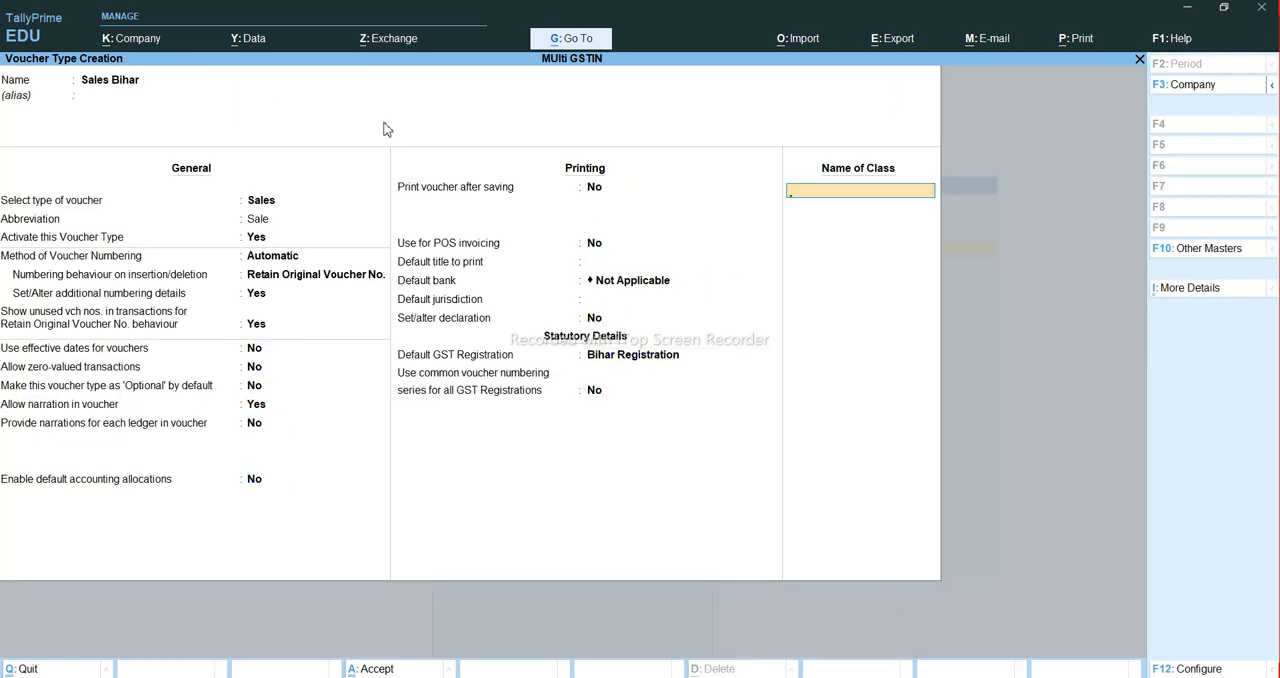
{"action": "key", "text": "Return"}
{"action": "key", "text": "y"}
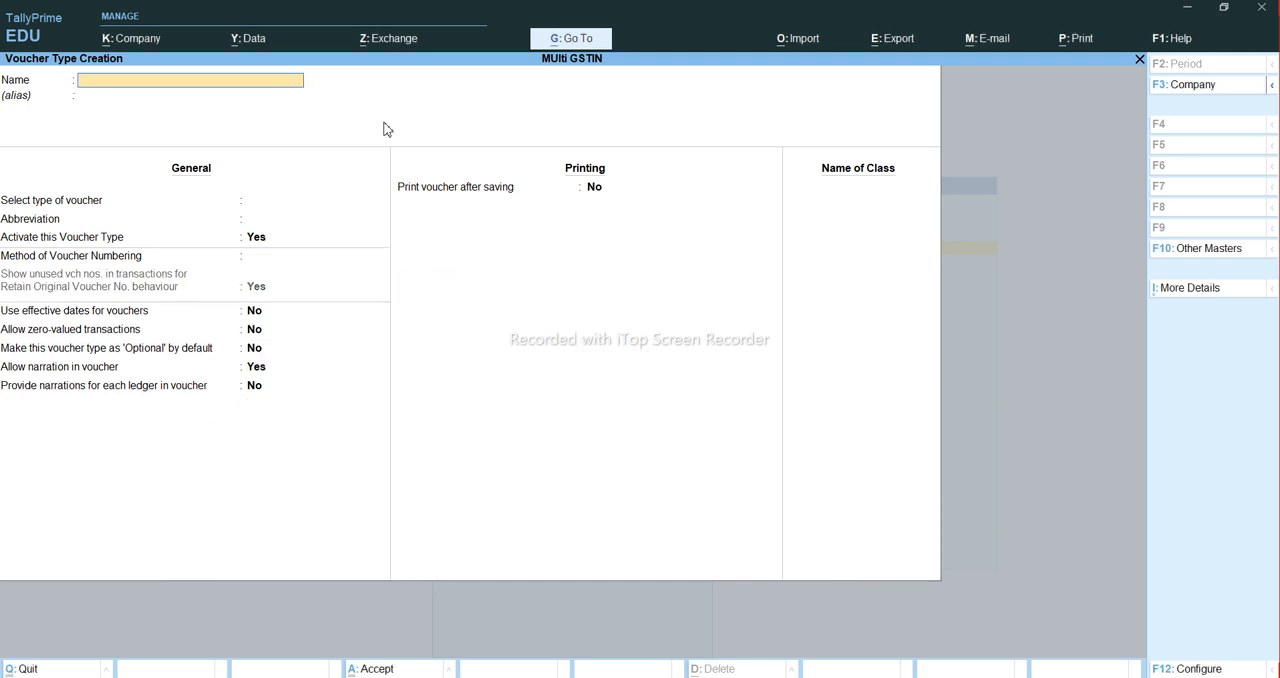
- Name the next new voucher type Sales Jharkhand and leave its alias blank
{"action": "type", "text": "Sales Jhare"}
{"action": "key", "text": "BackSpace"}
{"action": "type", "text": "khand"}
{"action": "key", "text": "Return"}
{"action": "key", "text": "Return"}
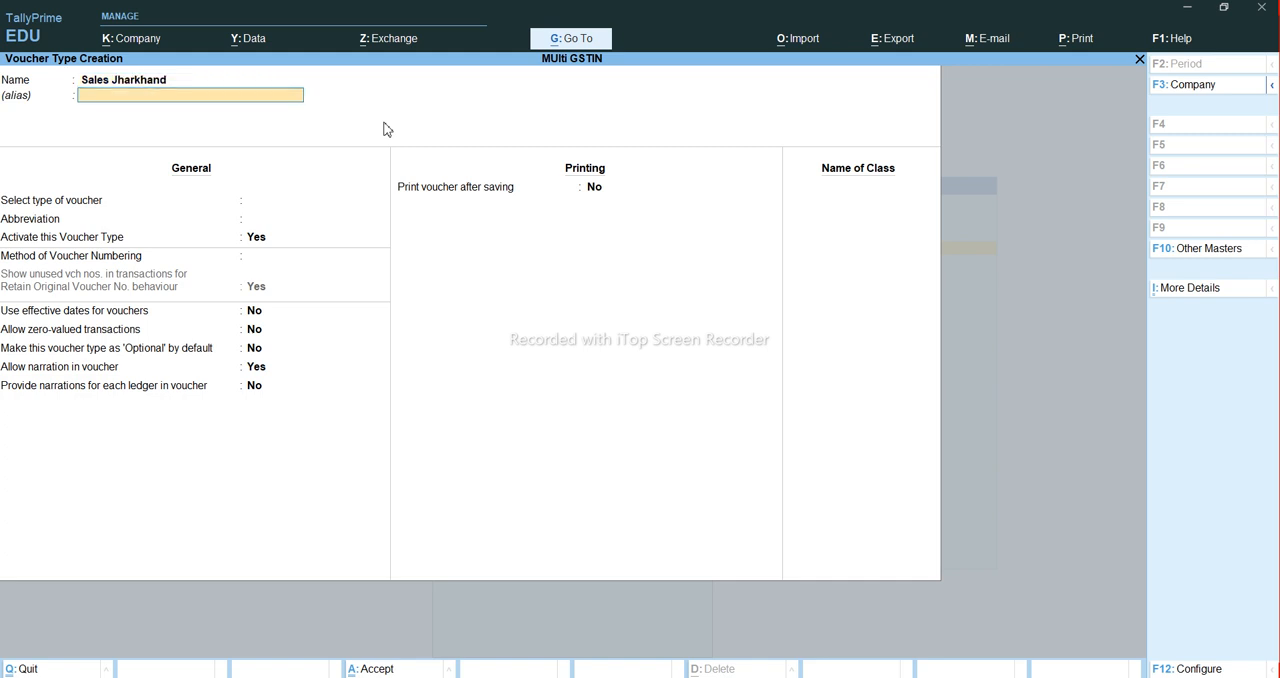
- Base the voucher type on Sales with automatic numbering and Retain Original Voucher No., and enable additional numbering details
{"action": "type", "text": "Sal"}
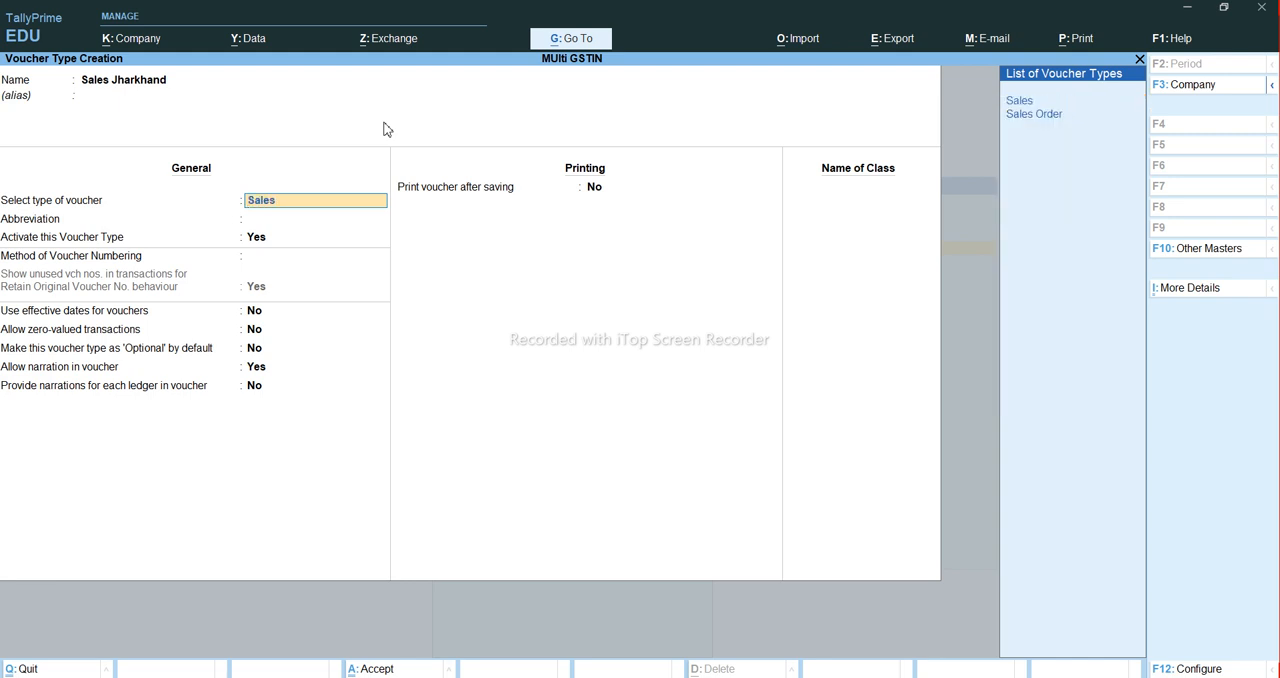
{"action": "type", "text": "es"}
{"action": "key", "text": "Return"}
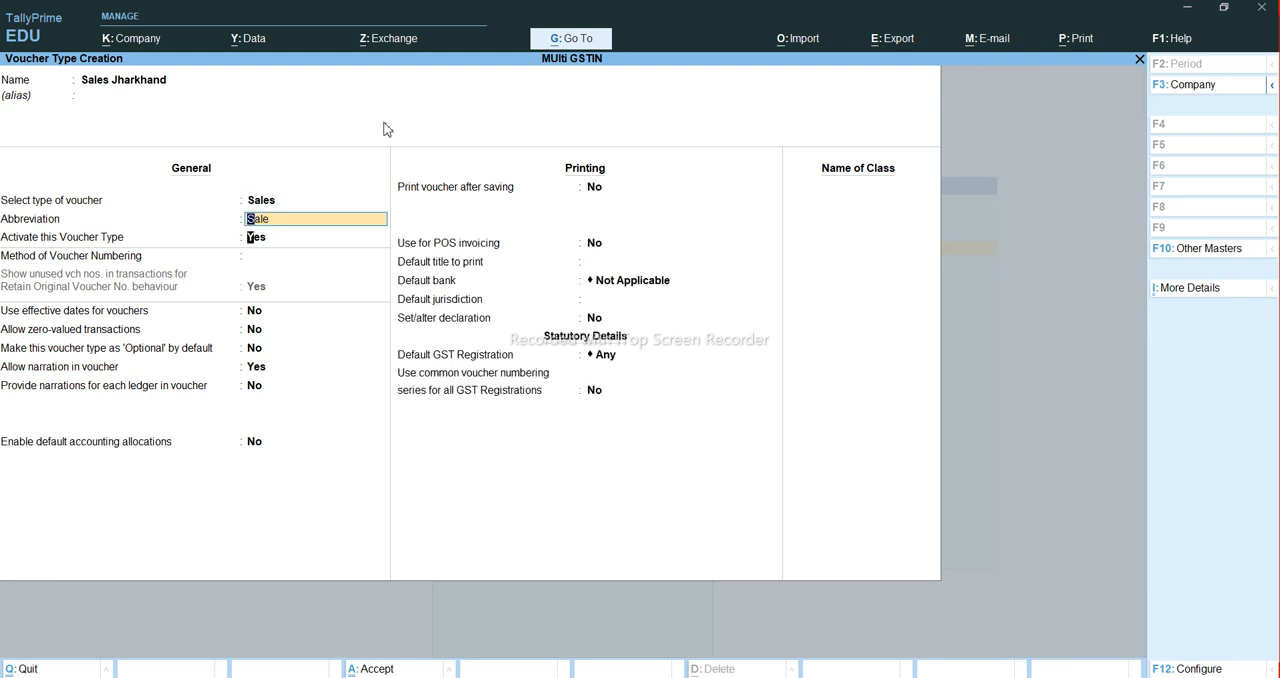
{"action": "key", "text": "Return"}
{"action": "key", "text": "Return"}
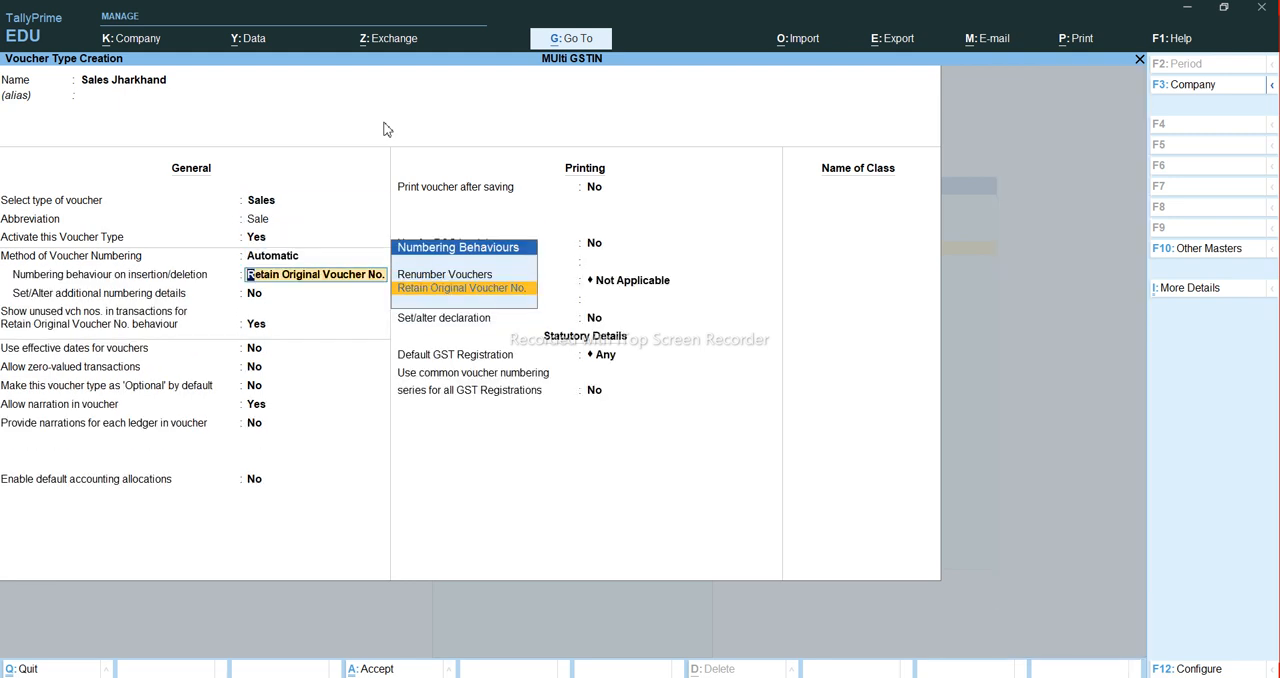
{"action": "key", "text": "Return"}
{"action": "type", "text": "y"}
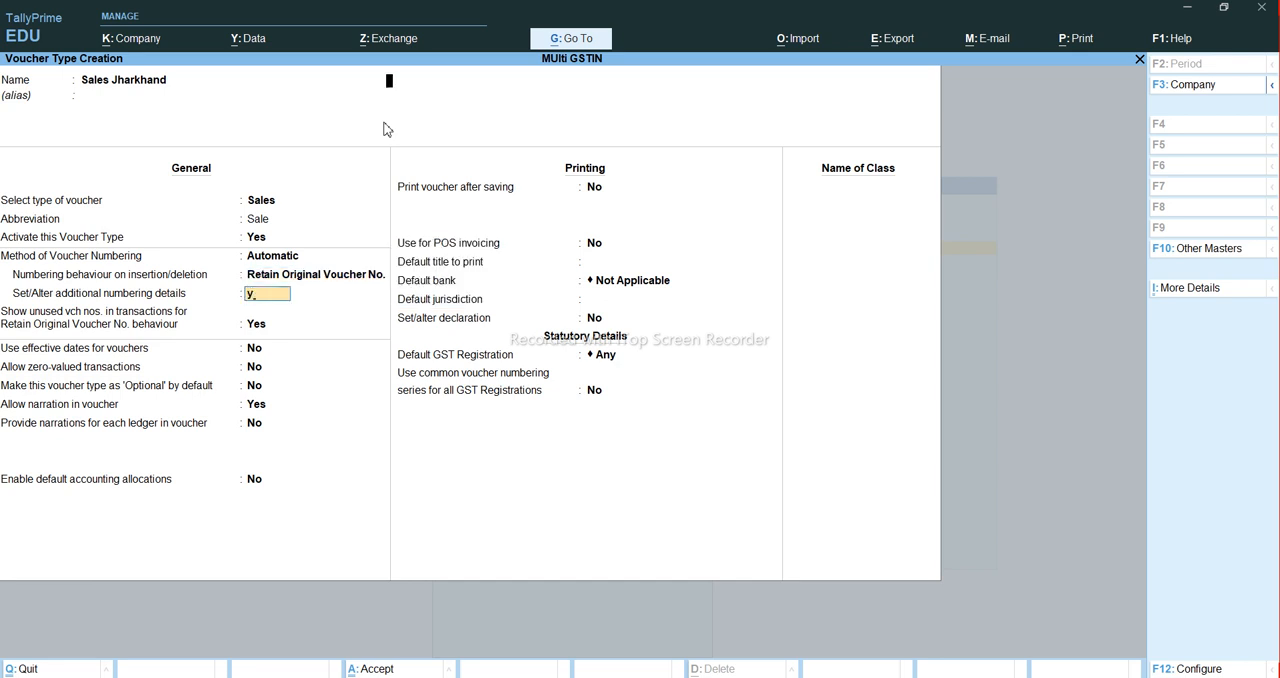
{"action": "key", "text": "Return"}
- Keep starting number 1, set the width of the numerical part to 3 and prefill with zero to No
{"action": "key", "text": "Return"}
{"action": "type", "text": "3"}
{"action": "key", "text": "Return"}
{"action": "type", "text": "n"}
{"action": "key", "text": "Return"}
- Return to the prefill with zero option and change it to Yes
{"action": "key", "text": "Return"}
{"action": "key", "text": "Return"}
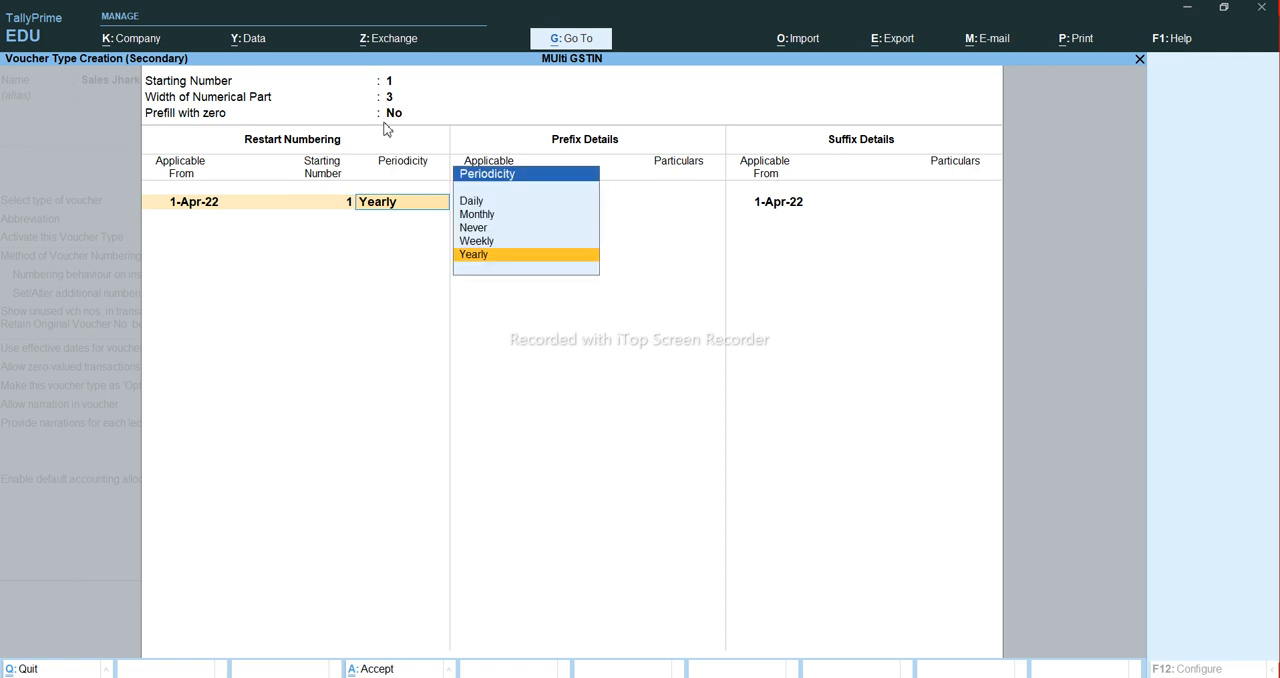
{"action": "key", "text": "Return"}
{"action": "key", "text": "BackSpace"}
{"action": "key", "text": "BackSpace"}
{"action": "key", "text": "BackSpace"}
{"action": "key", "text": "BackSpace"}
{"action": "key", "text": "BackSpace"}
{"action": "key", "text": "Return"}
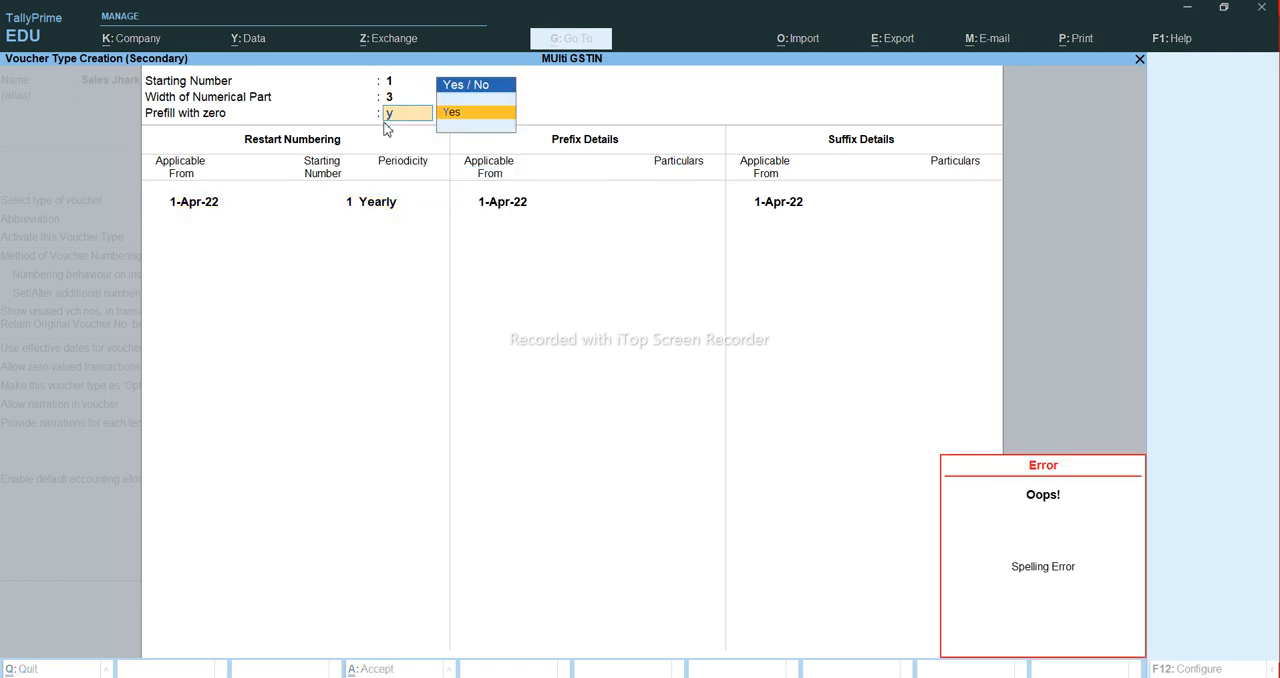
{"action": "type", "text": "y"}
- Restart the numbering yearly from 1 as of 1-Apr-22 and add the prefix JH from the same date
{"action": "key", "text": "Return"}
{"action": "key", "text": "Return"}
{"action": "key", "text": "Return"}
{"action": "key", "text": "Return"}
{"action": "key", "text": "Return"}
{"action": "type", "text": "JH"}
- Leave the suffix blank and accept the additional numbering details for Sales Jharkhand
{"action": "key", "text": "Return"}
{"action": "key", "text": "Return"}
{"action": "key", "text": "Return"}
{"action": "key", "text": "Return"}
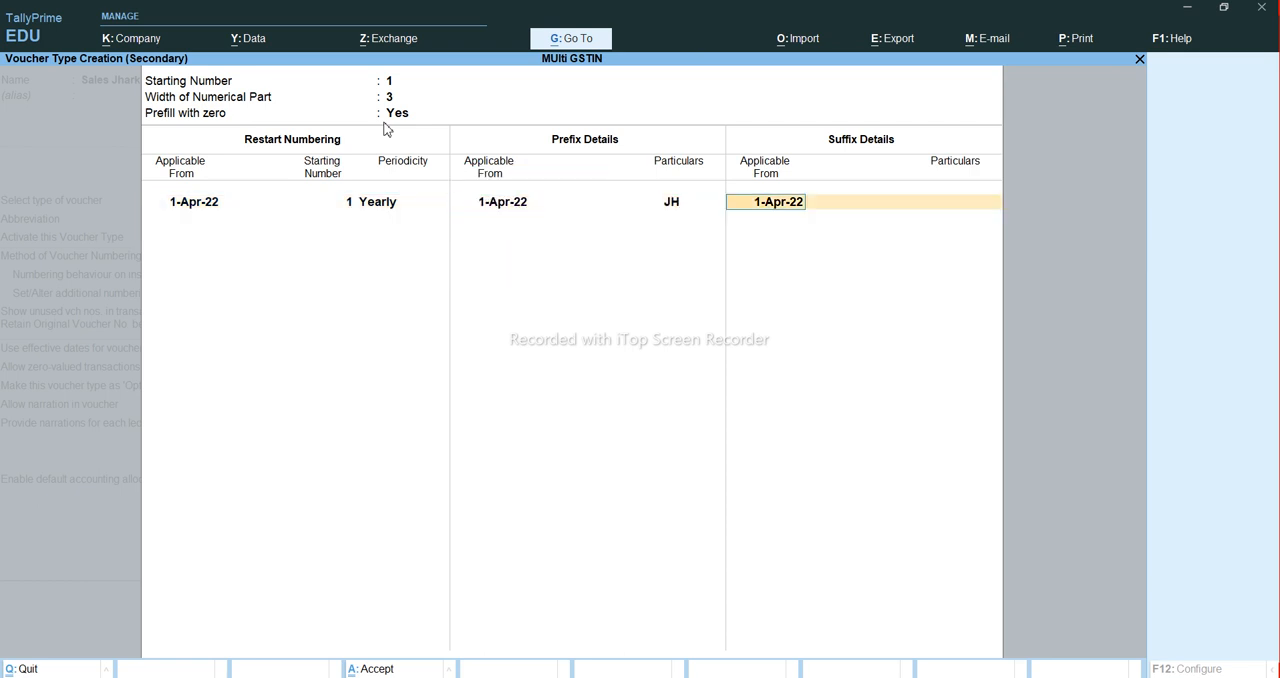
{"action": "key", "text": "Return"}
{"action": "key", "text": "Return"}
{"action": "key", "text": "Return"}
{"action": "key", "text": "Return"}
{"action": "key", "text": "Return"}
{"action": "key", "text": "Return"}
{"action": "key", "text": "Return"}
{"action": "key", "text": "Return"}
{"action": "key", "text": "Return"}
{"action": "key", "text": "Return"}
{"action": "key", "text": "Return"}
{"action": "key", "text": "Return"}
{"action": "key", "text": "Return"}
- Keep the common voucher numbering series at No and save the Sales Jharkhand voucher type
{"action": "key", "text": "Return"}
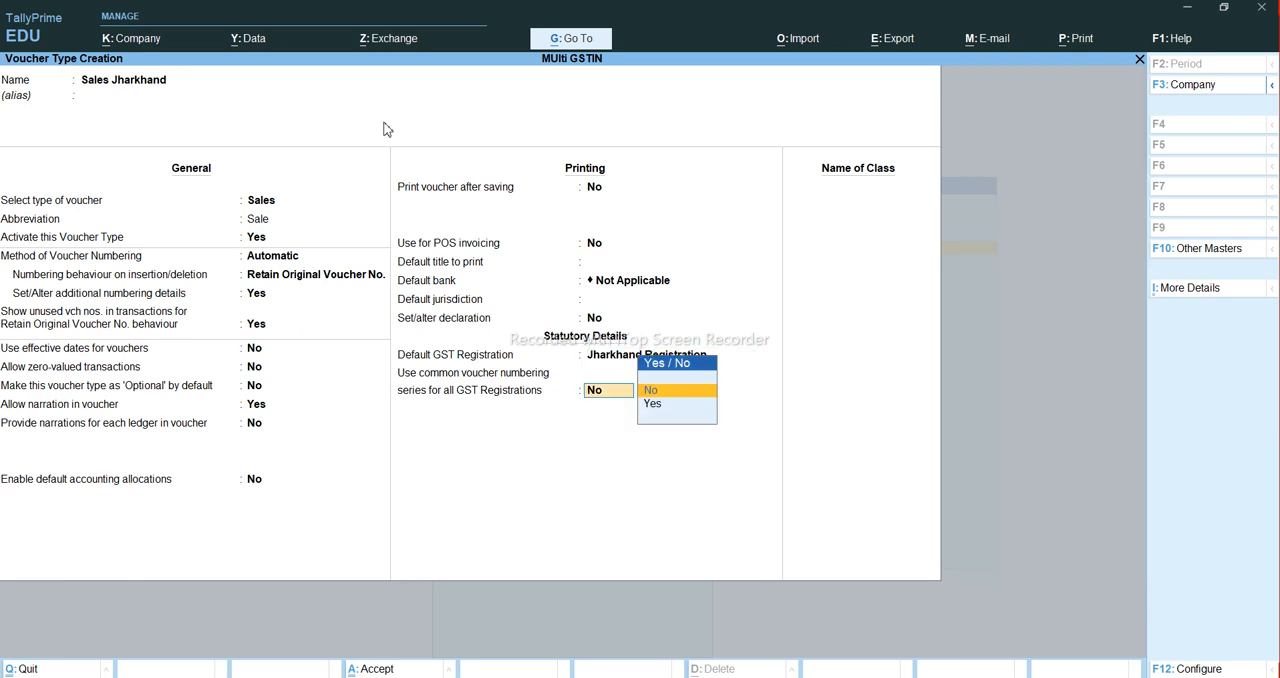
{"action": "key", "text": "Return"}
{"action": "key", "text": "Return"}
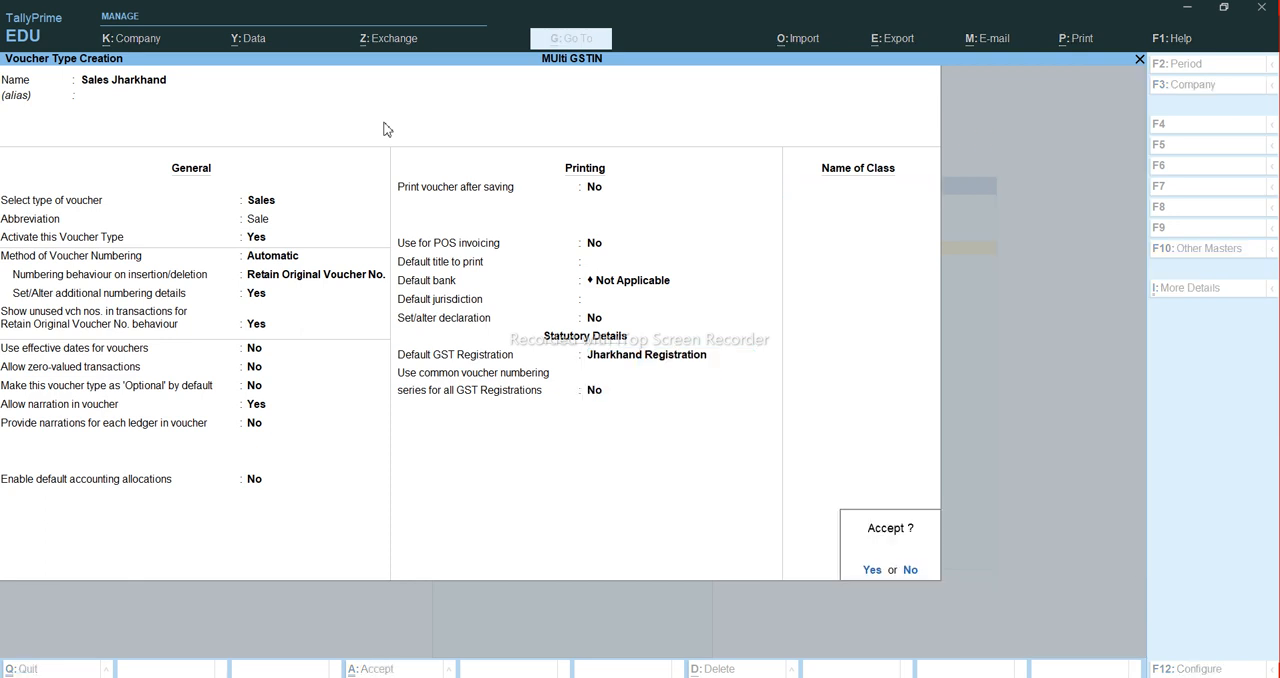
{"action": "key", "text": "Return"}
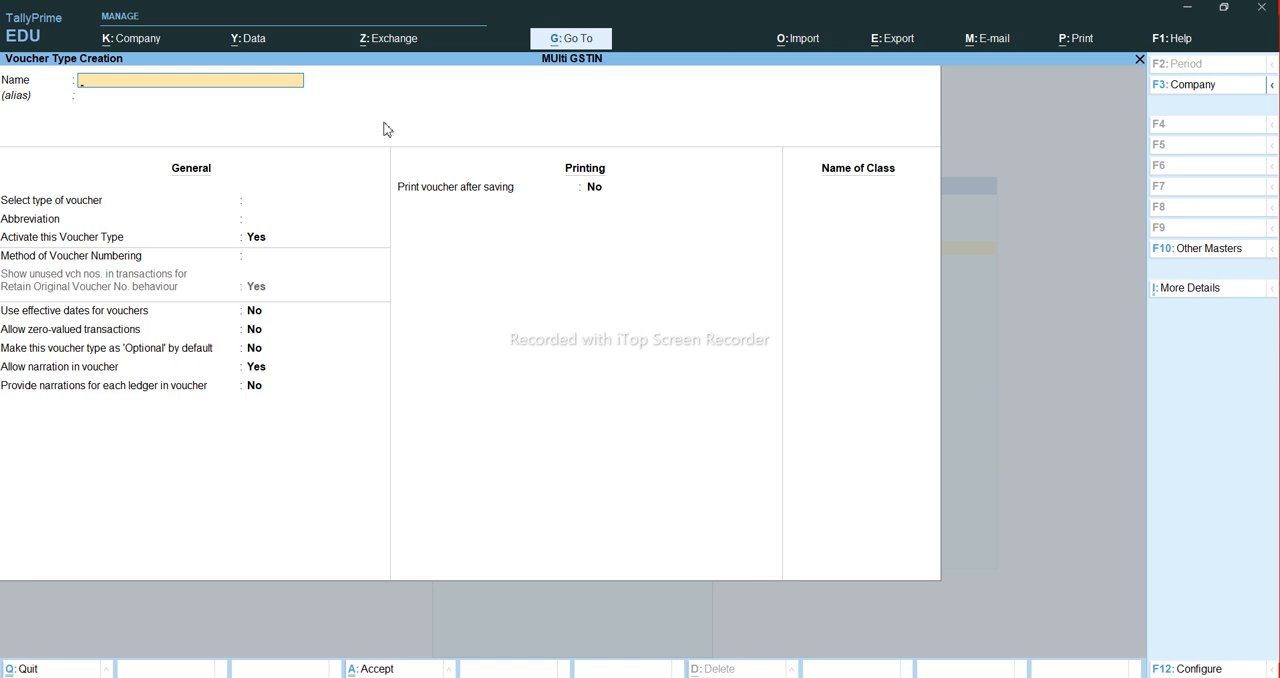
- Leave voucher type creation, open accounting voucher entry and choose the Sales Jharkhand voucher type to check its number
{"action": "key", "text": "Escape"}
{"action": "key", "text": "Escape"}
{"action": "key", "text": "Escape"}
{"action": "key", "text": "v"}
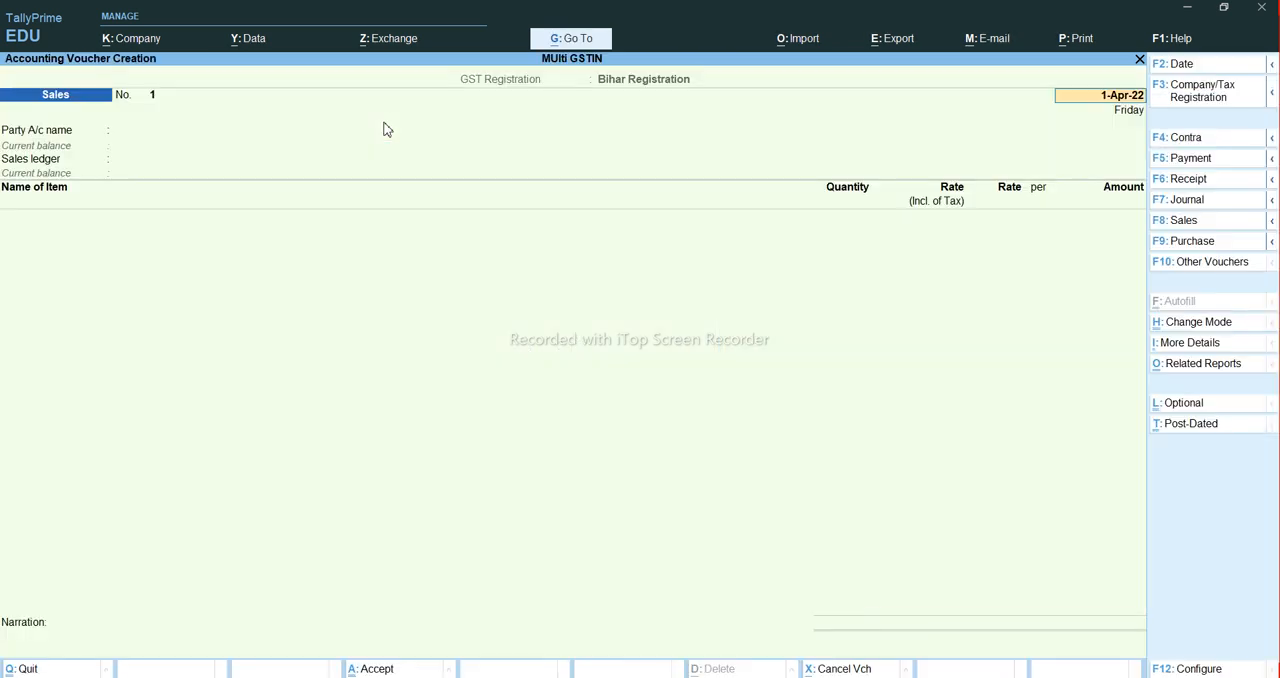
{"action": "key", "text": "F8"}
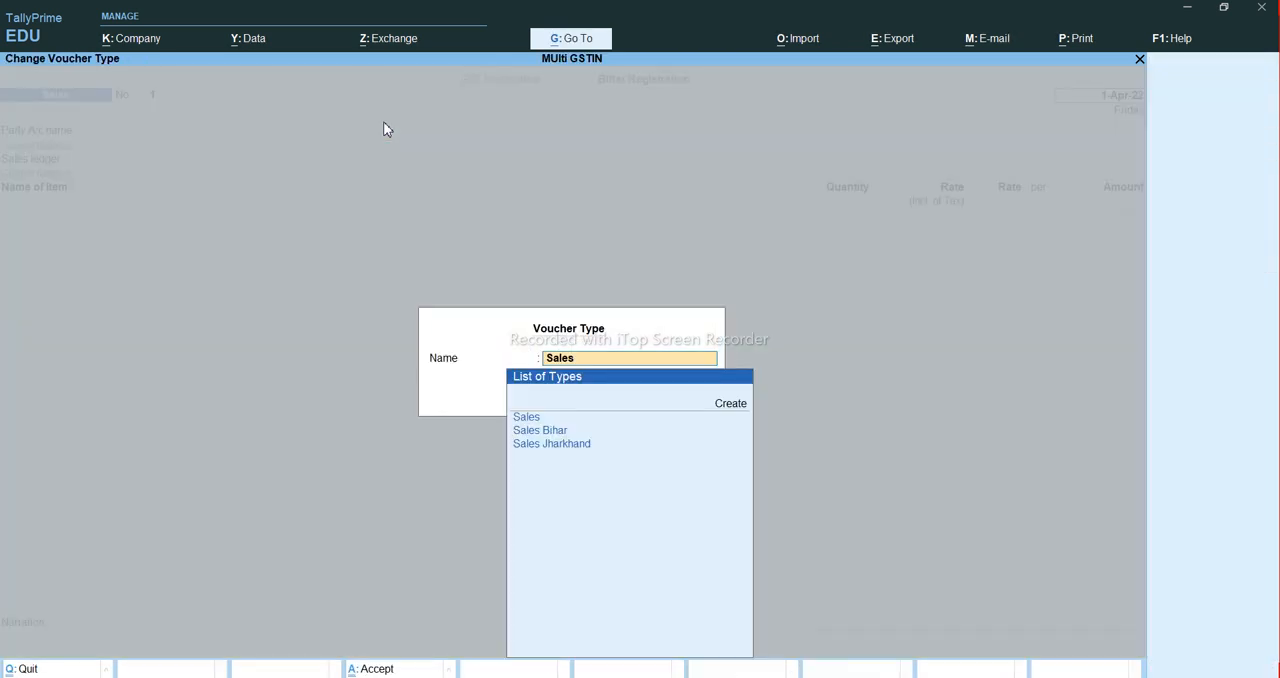
{"action": "key", "text": "Down"}
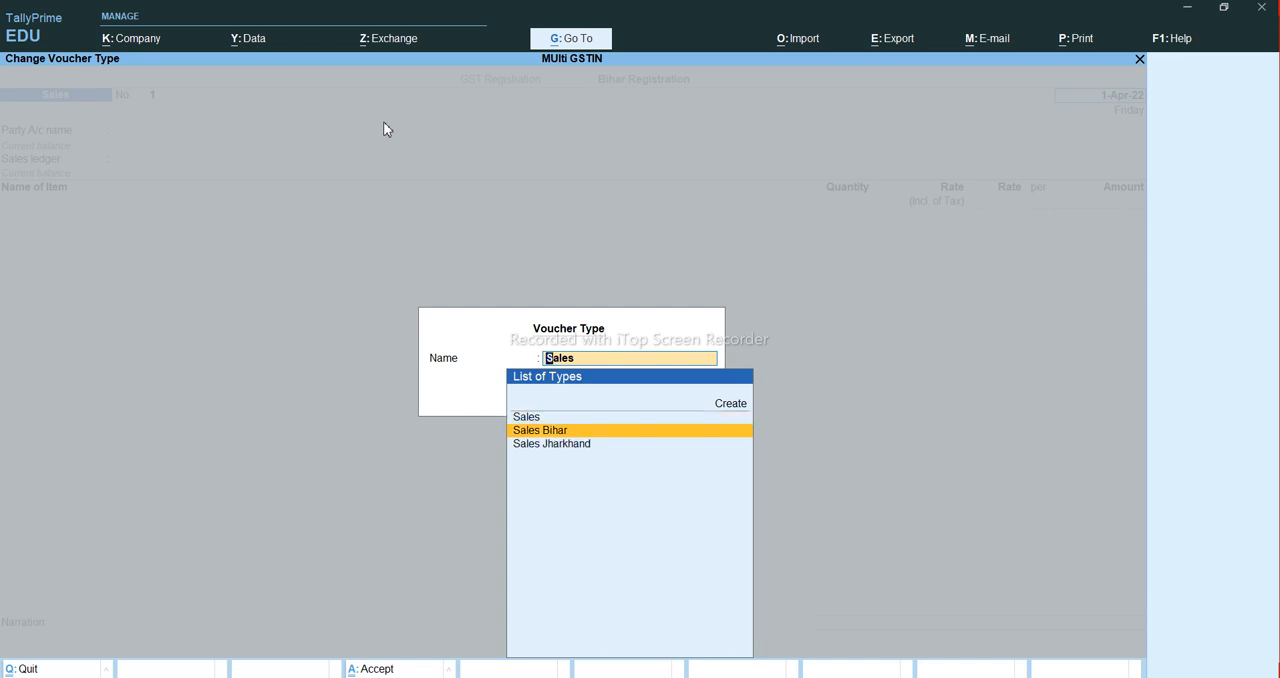
{"action": "key", "text": "Down"}
{"action": "key", "text": "Return"}
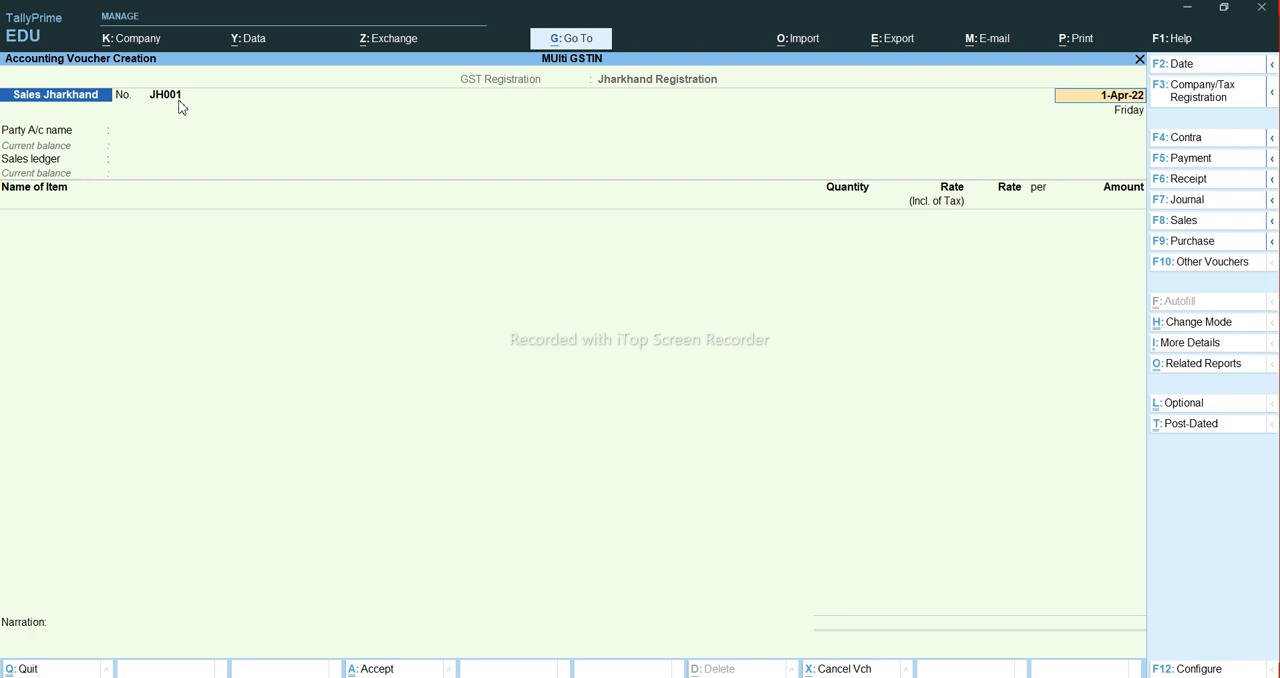
- Switch the voucher entry to the Sales Bihar voucher type to check its number
{"action": "key", "text": "F8"}
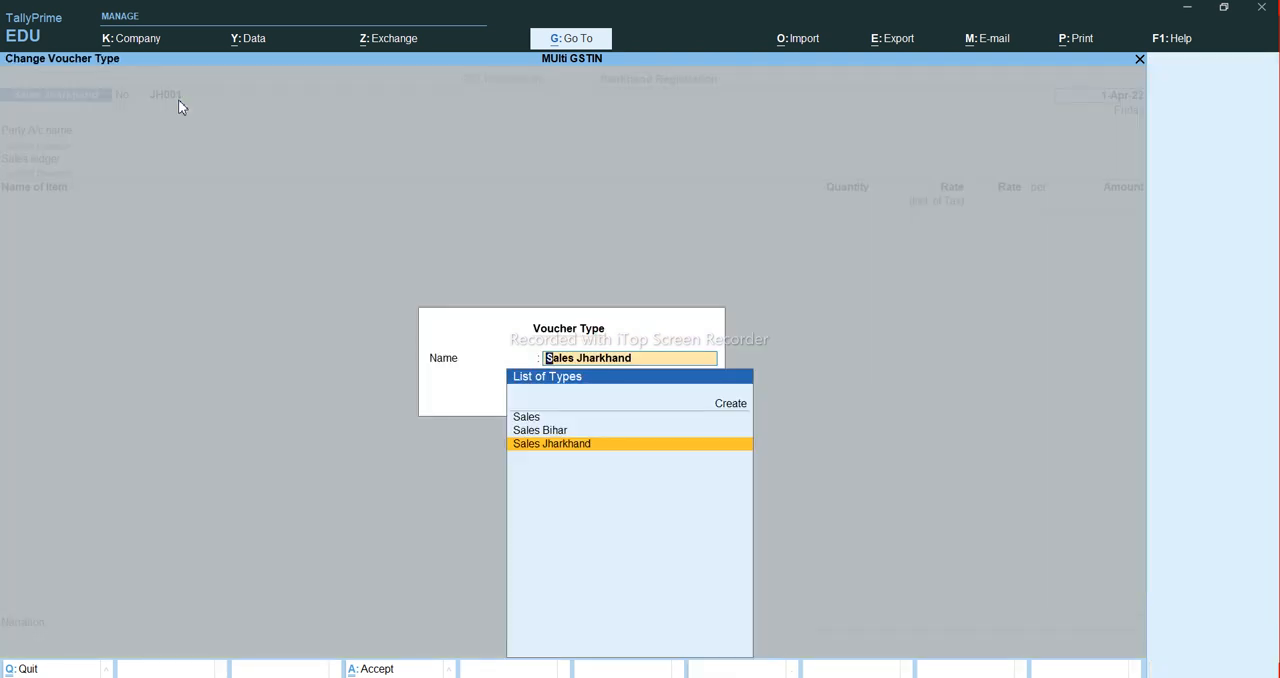
{"action": "key", "text": "Up"}
{"action": "key", "text": "Return"}
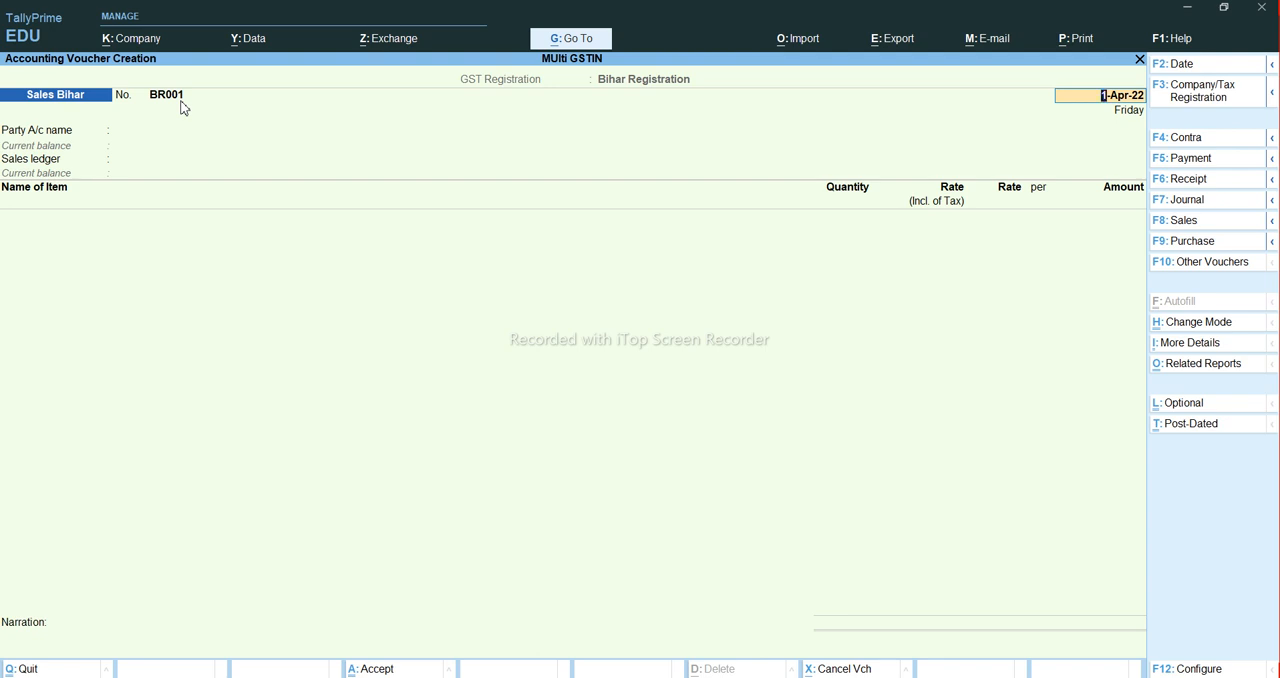
- Leave voucher entry and open the GSTR-1 Reconciliation report from the GST reports
{"action": "key", "text": "Escape"}
{"action": "key", "text": "Escape"}
{"action": "key", "text": "n"}
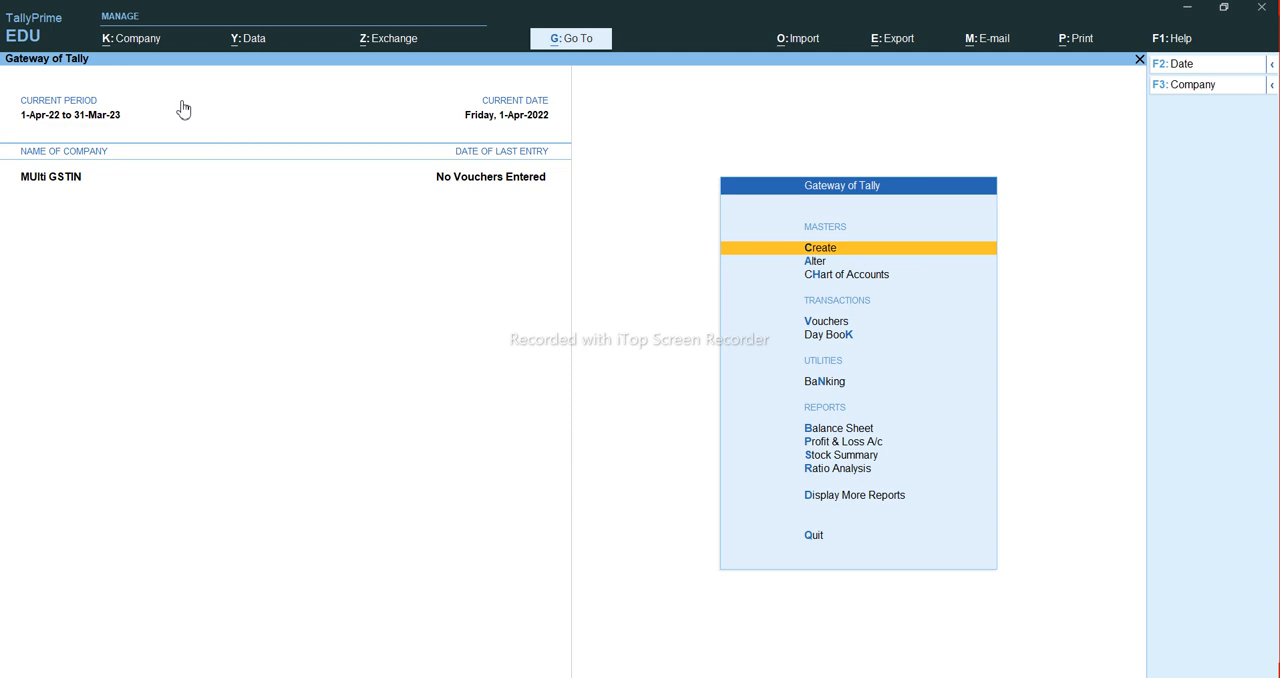
{"action": "key", "text": "d"}
{"action": "key", "text": "g"}
{"action": "key", "text": "r"}
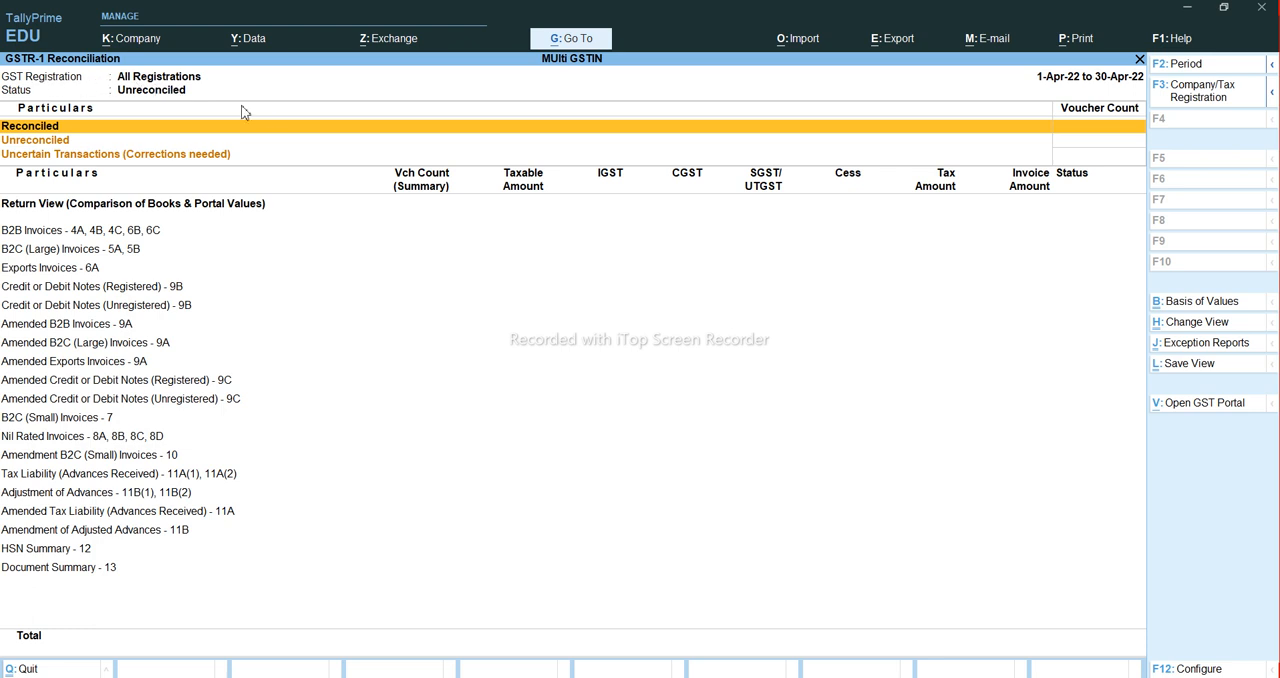
- Show the GSTR-1 Reconciliation report for Jharkhand Registration
{"action": "left_click", "coordinate": [1217, 95]}
{"action": "key", "text": "Down"}
{"action": "key", "text": "Down"}
{"action": "key", "text": "Return"}
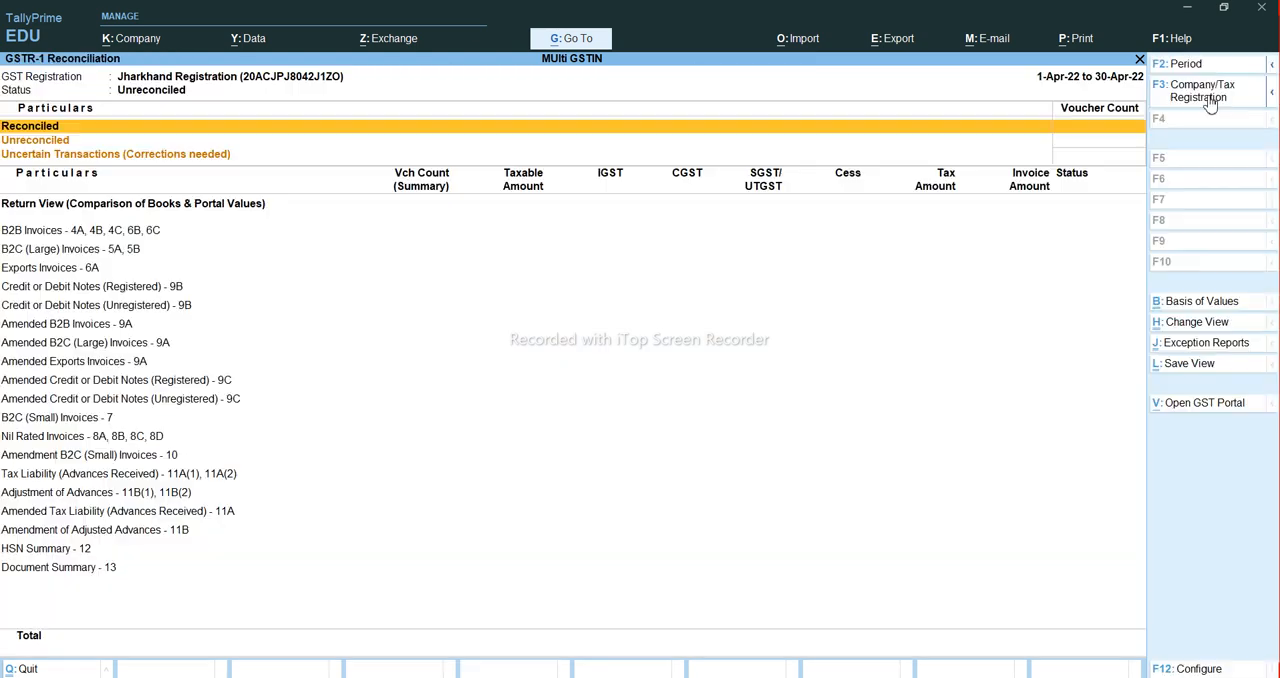
- Switch the GSTR-1 Reconciliation report to Bihar Registration and close the report
{"action": "left_click", "coordinate": [1210, 104]}
{"action": "key", "text": "Down"}
{"action": "key", "text": "Down"}
{"action": "key", "text": "Down"}
{"action": "key", "text": "Down"}
{"action": "key", "text": "Down"}
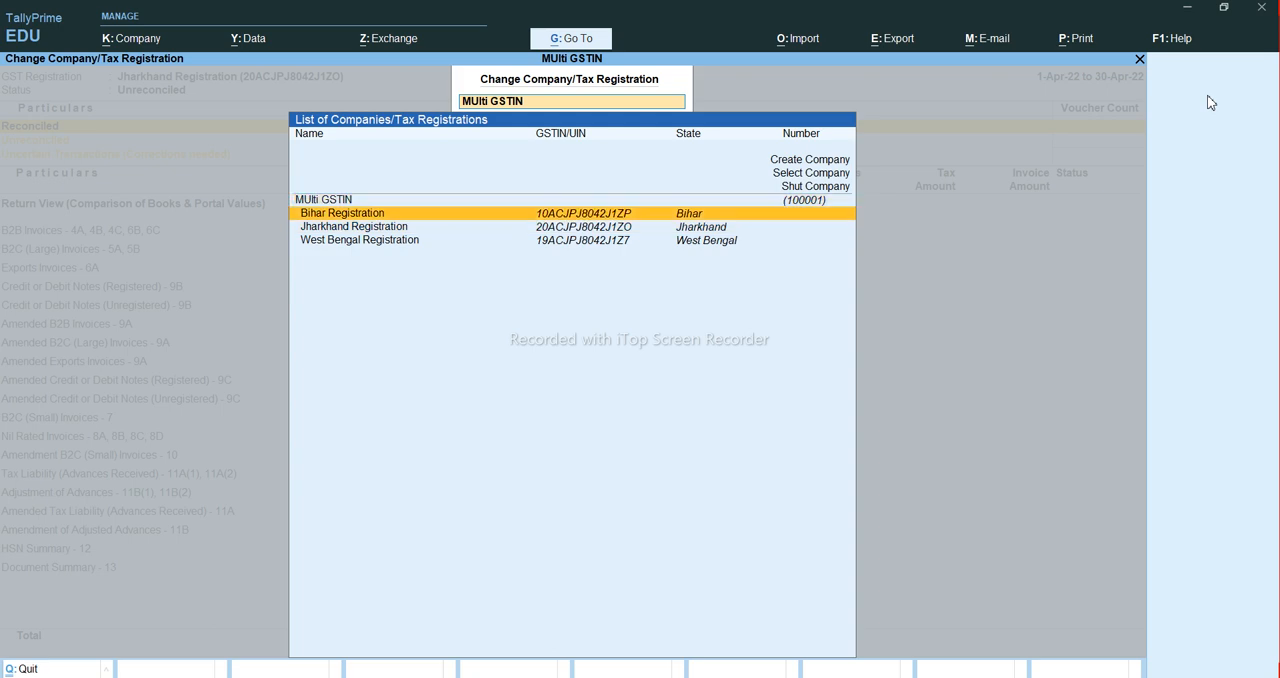
{"action": "key", "text": "Return"}
{"action": "key", "text": "Escape"}
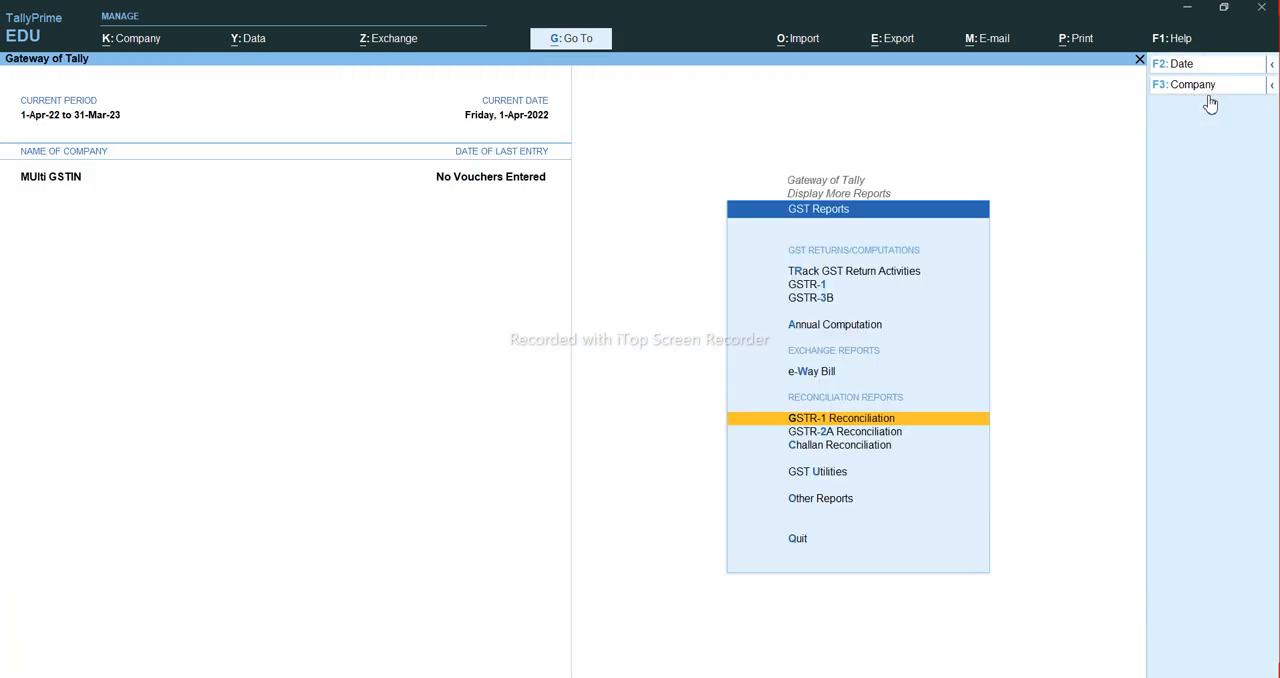
- Open the GSTR-3B report and show it for Bihar Registration
{"action": "key", "text": "Down"}
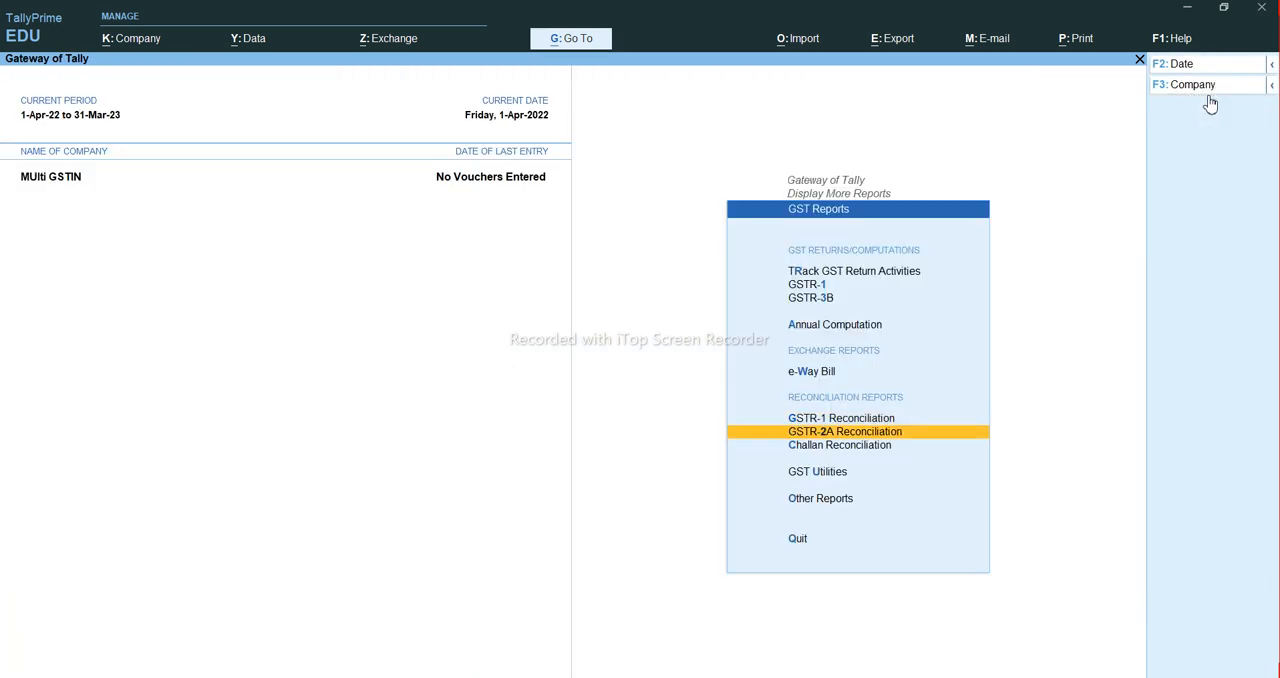
{"action": "key", "text": "Up"}
{"action": "key", "text": "Up"}
{"action": "key", "text": "Up"}
{"action": "key", "text": "Up"}
{"action": "key", "text": "Up"}
{"action": "key", "text": "Down"}
{"action": "key", "text": "Return"}
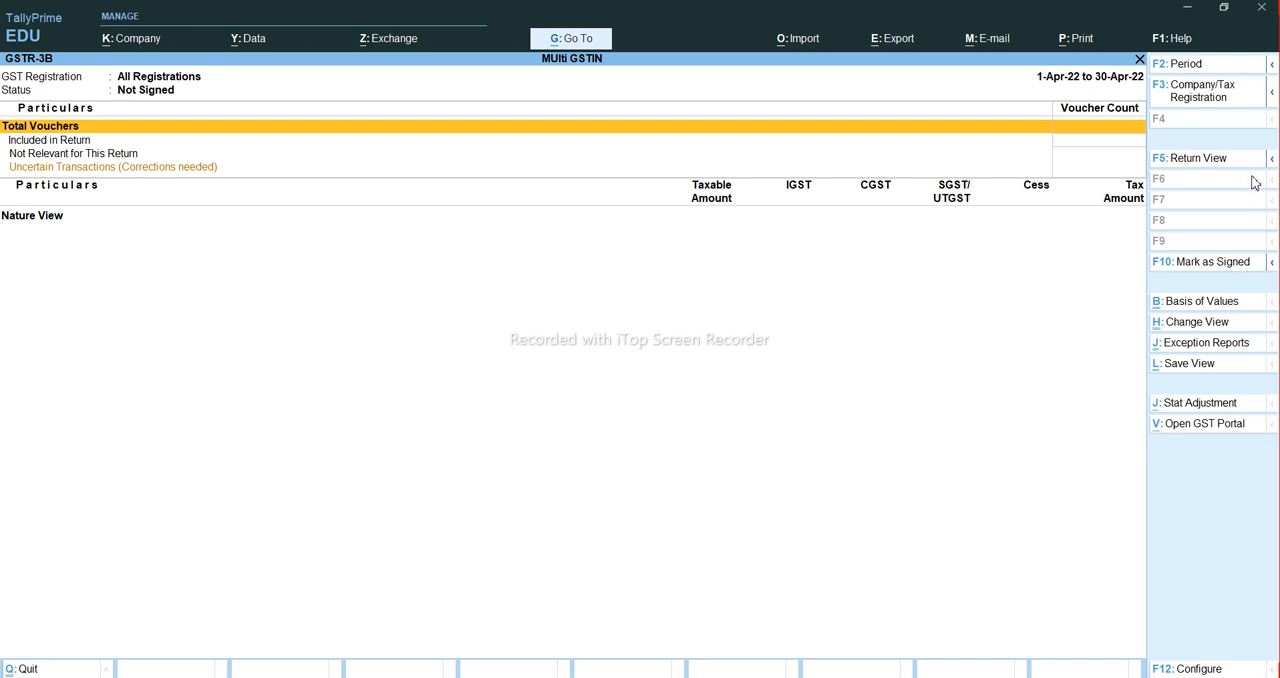
{"action": "left_click", "coordinate": [1202, 110]}
{"action": "key", "text": "Down"}
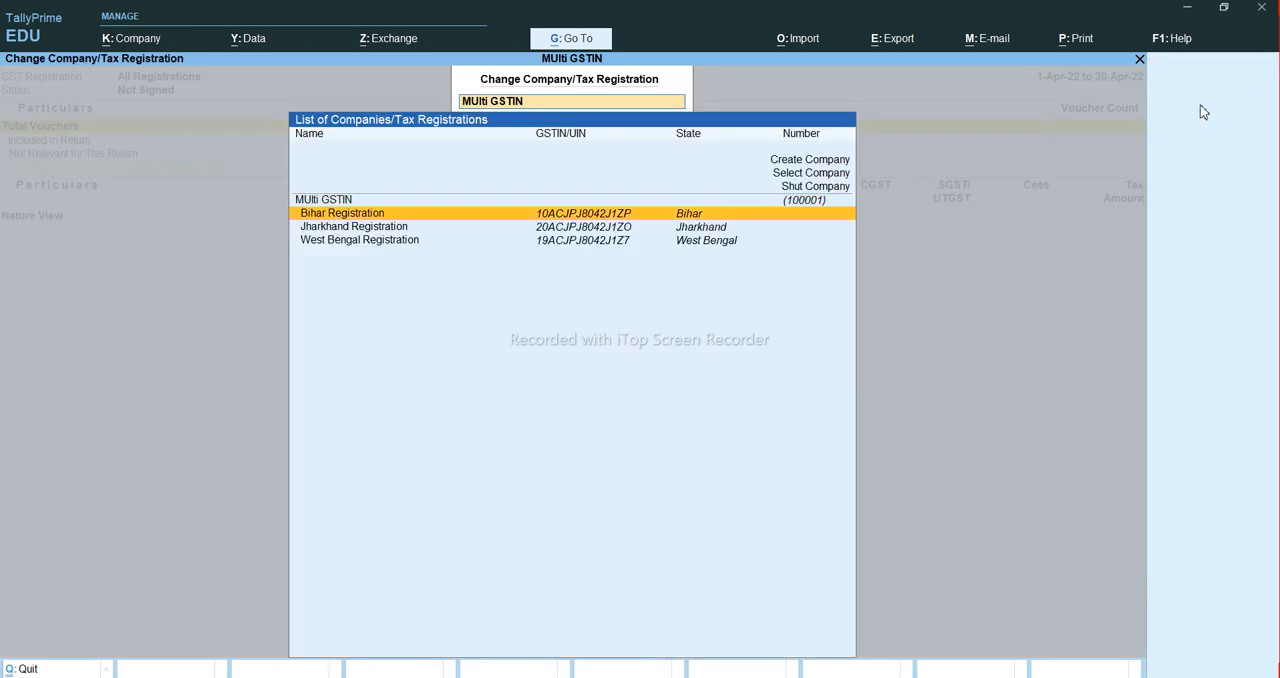
{"action": "key", "text": "Return"}
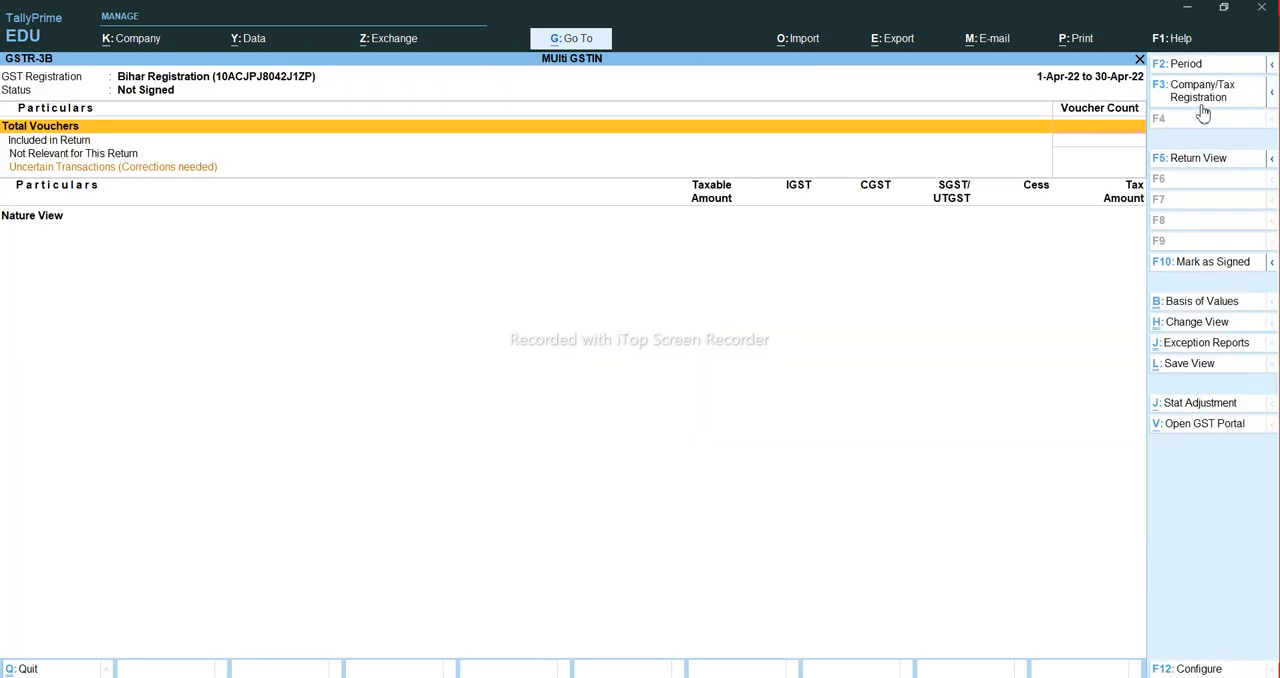
- Switch the GSTR-3B report to Jharkhand Registration, then return to the Gateway of Tally
{"action": "left_click", "coordinate": [1200, 108]}
{"action": "key", "text": "Down"}
{"action": "key", "text": "Down"}
{"action": "key", "text": "Return"}
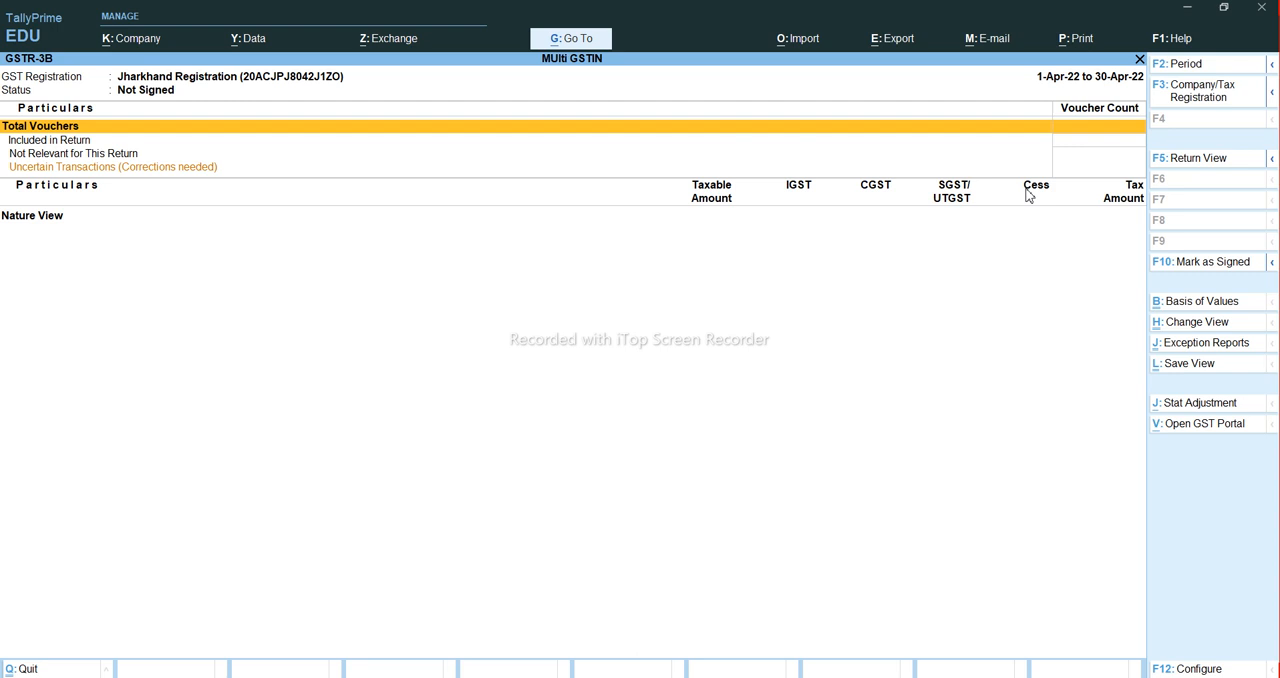
{"action": "key", "text": "Escape"}
{"action": "key", "text": "Escape"}
{"action": "key", "text": "Escape"}
{"action": "key", "text": "Escape"}
{"action": "key", "text": "Escape"}
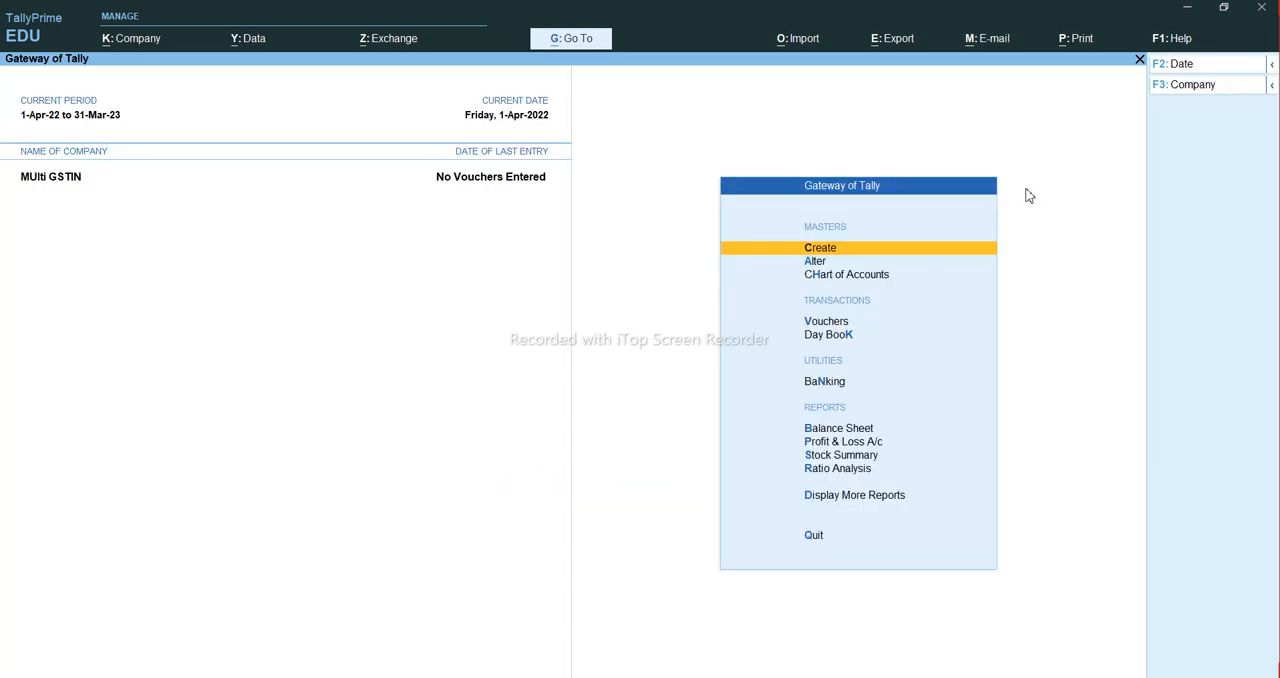